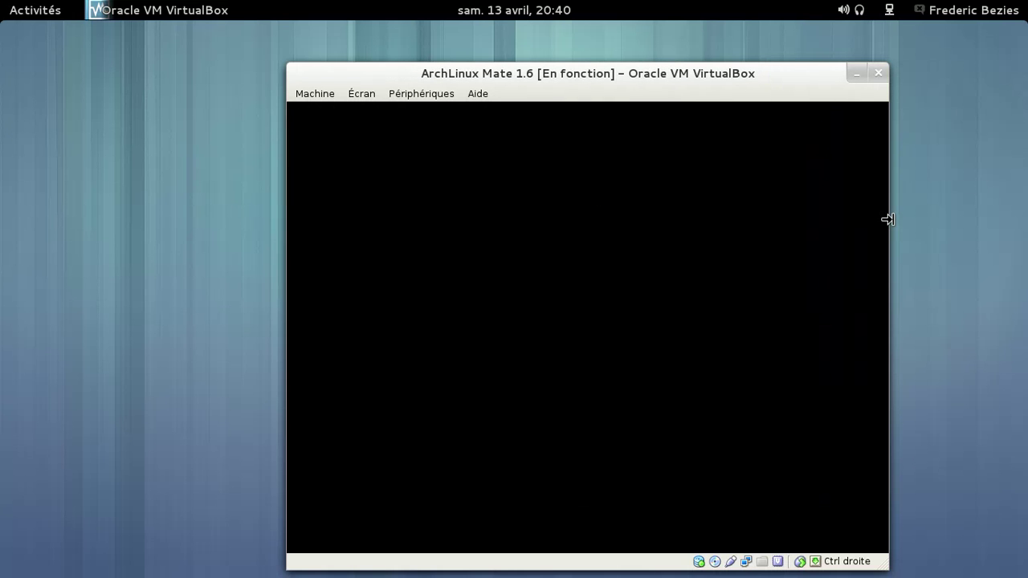
- Log in to the ArchLinux Mate 1.6 virtual machine's MATE session with the account password
{"action": "key", "text": "Return"}
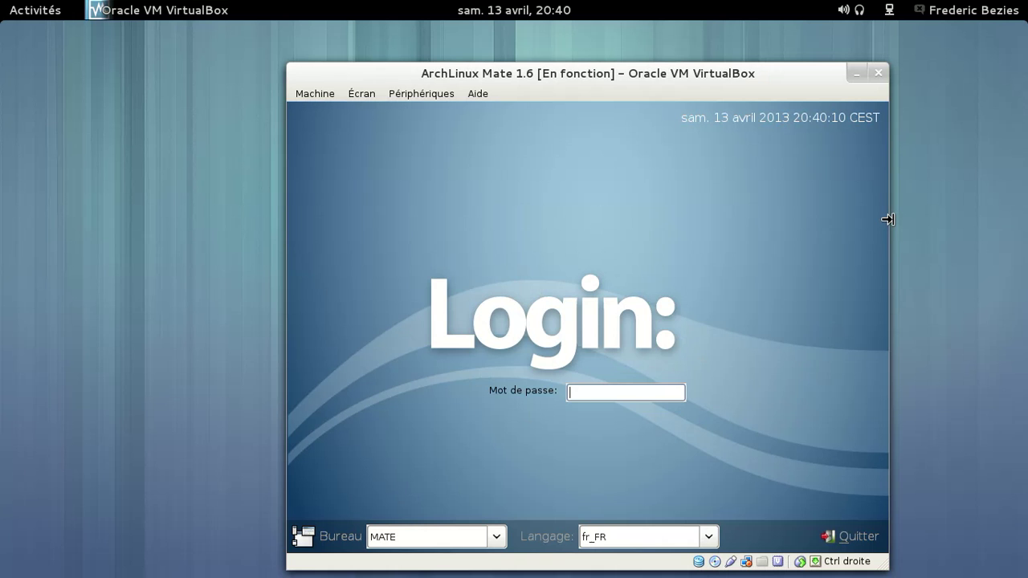
{"action": "type", "text": "*******"}
{"action": "key", "text": "Return"}
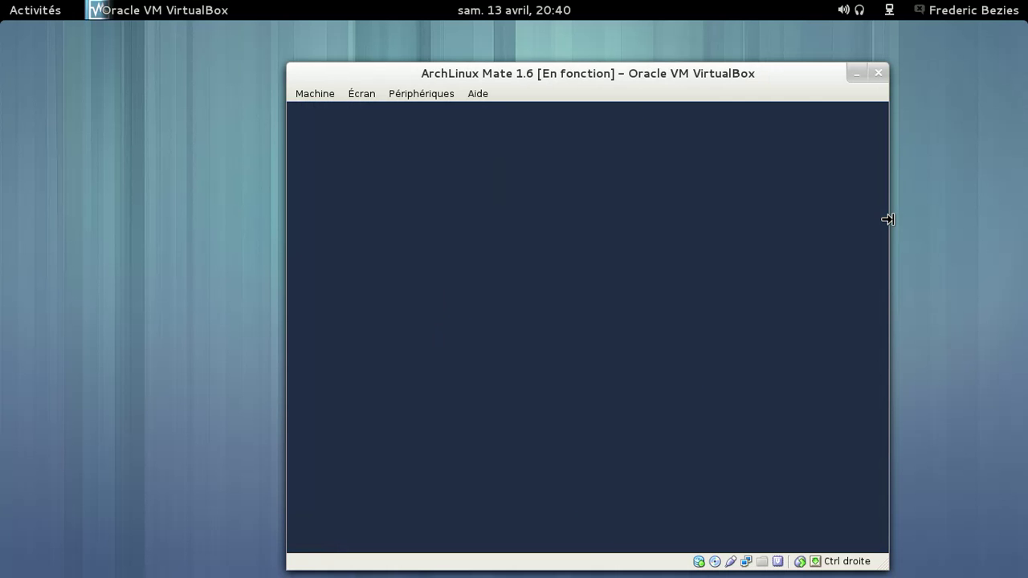
- Switch the ArchLinux Mate 1.6 virtual machine to full-screen display
{"action": "key", "text": "ctrl+f"}
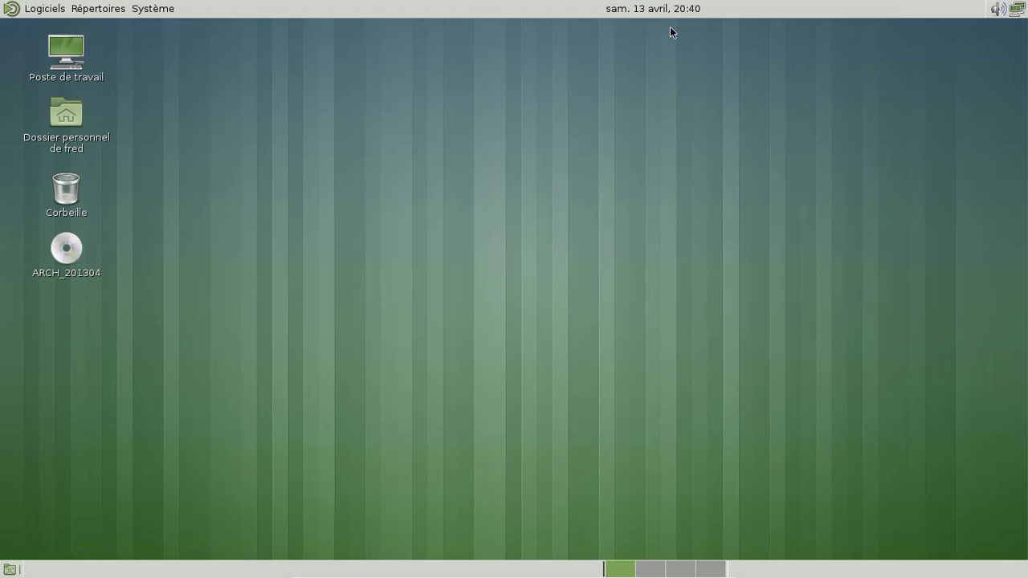
{"action": "key", "text": "Control_R+f"}
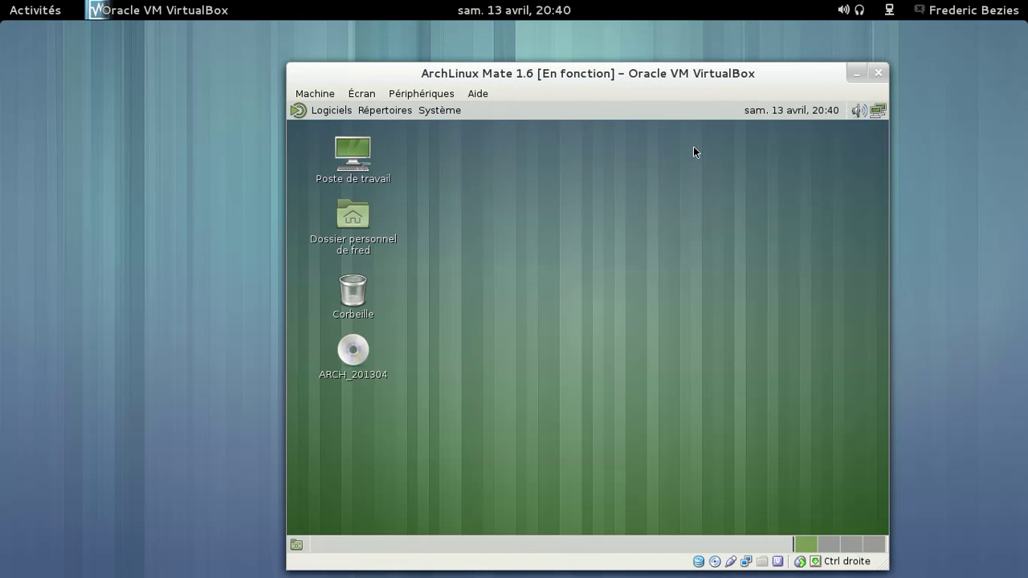
{"action": "key", "text": "Control_R+f"}
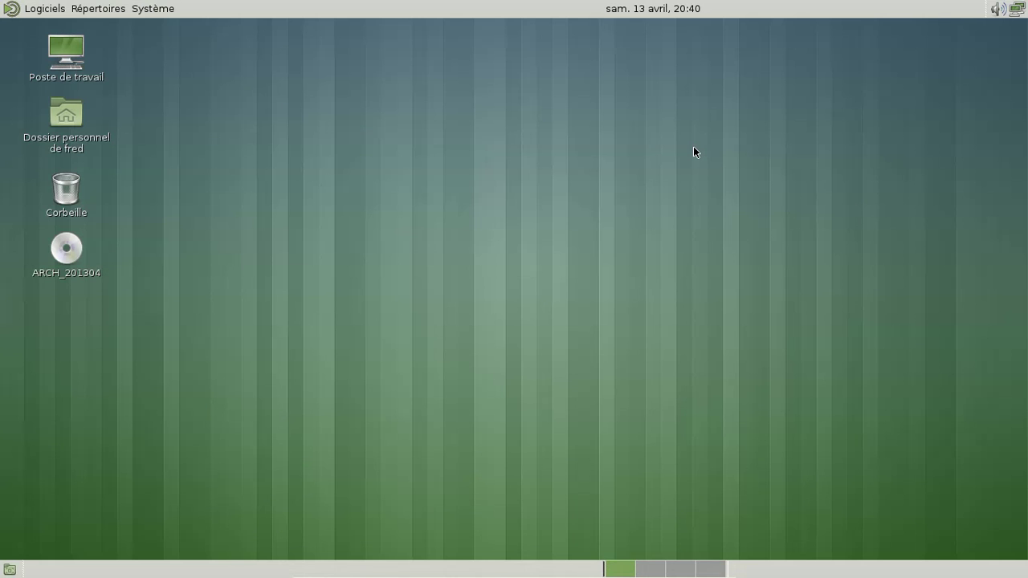
- Unlock the clock applet, move it to the far end of its panel beside the volume indicator, and lock it again
{"action": "right_click", "coordinate": [653, 8]}
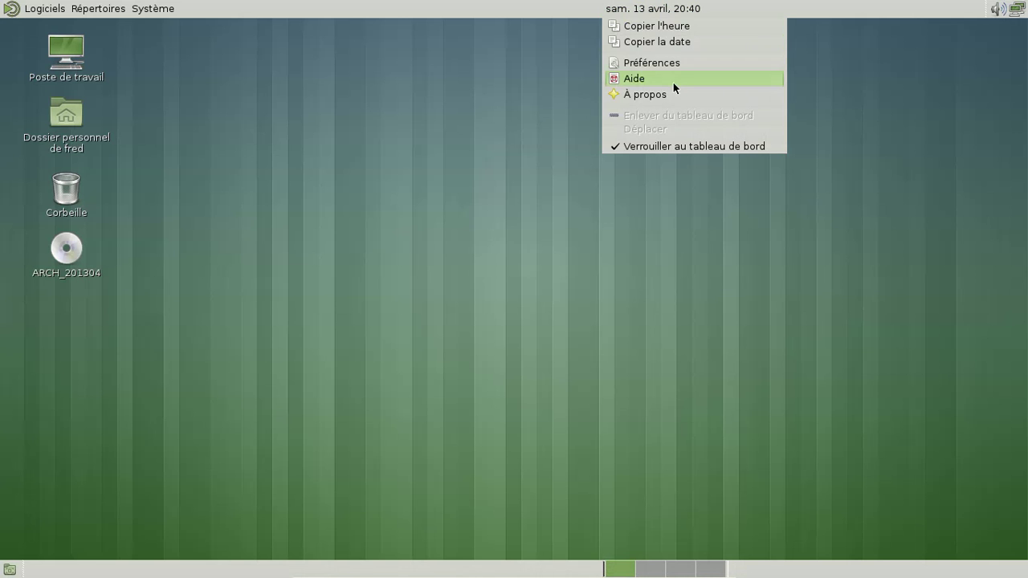
{"action": "left_click", "coordinate": [688, 147]}
{"action": "right_click", "coordinate": [636, 14]}
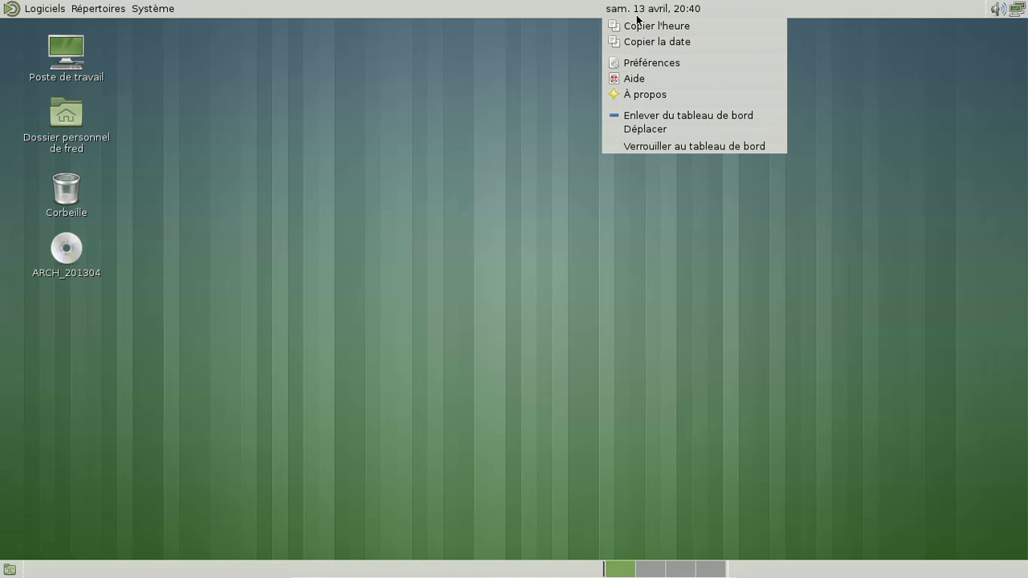
{"action": "left_click", "coordinate": [658, 130]}
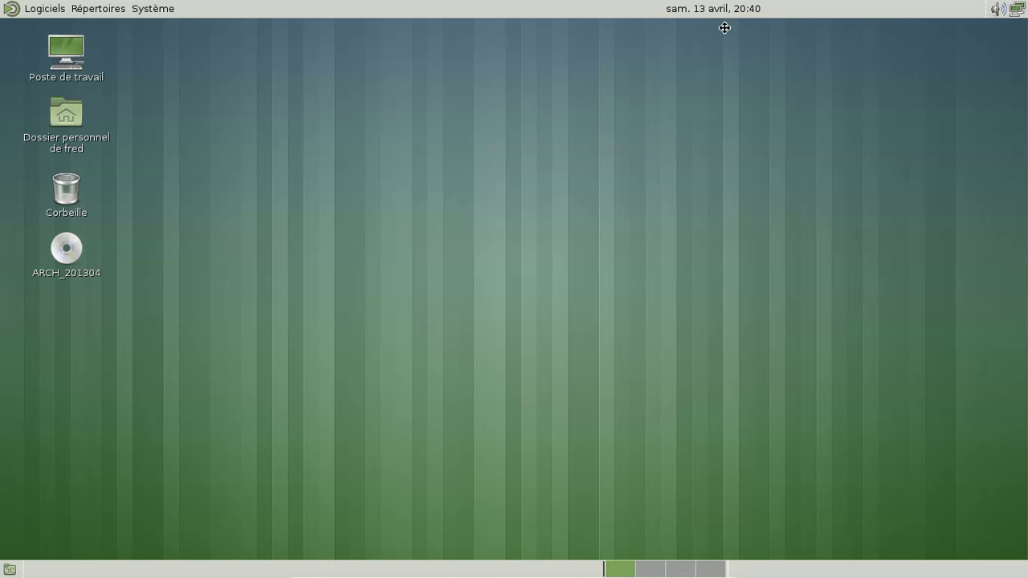
{"action": "left_click", "coordinate": [947, 7]}
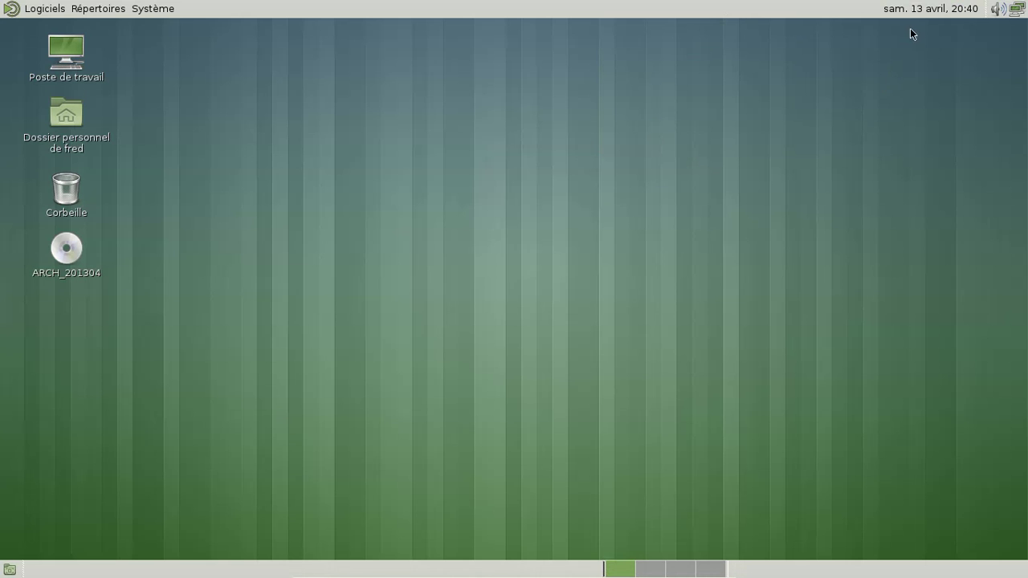
{"action": "right_click", "coordinate": [903, 9]}
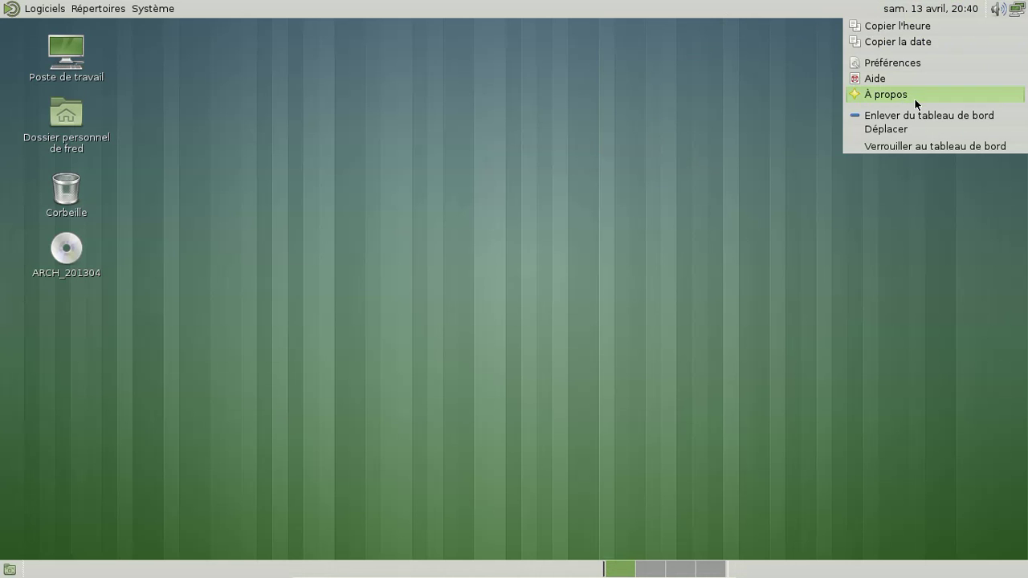
{"action": "left_click", "coordinate": [907, 146]}
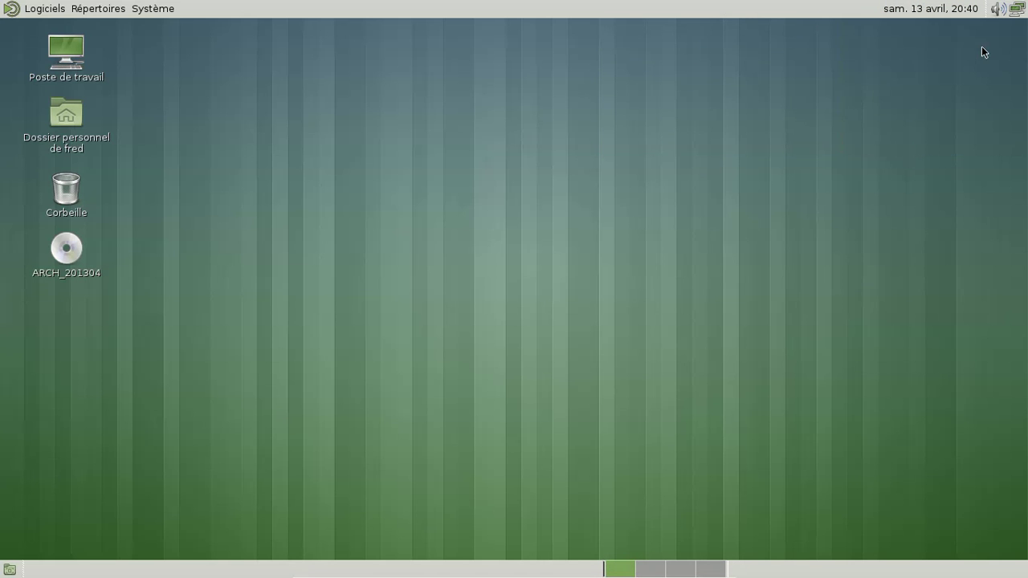
- View the MATE desktop's version information and close it
{"action": "left_click", "coordinate": [167, 9]}
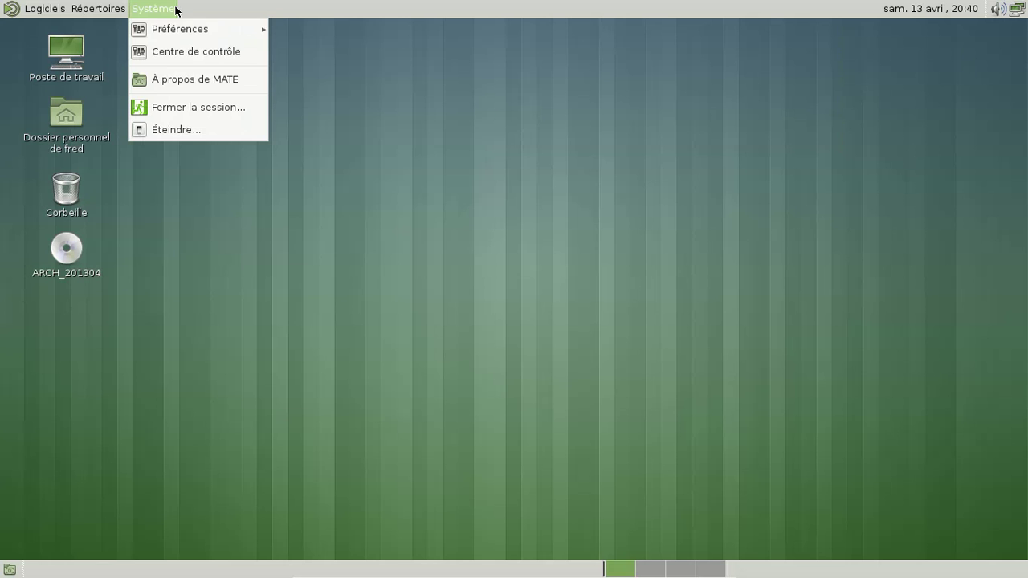
{"action": "left_click", "coordinate": [199, 90]}
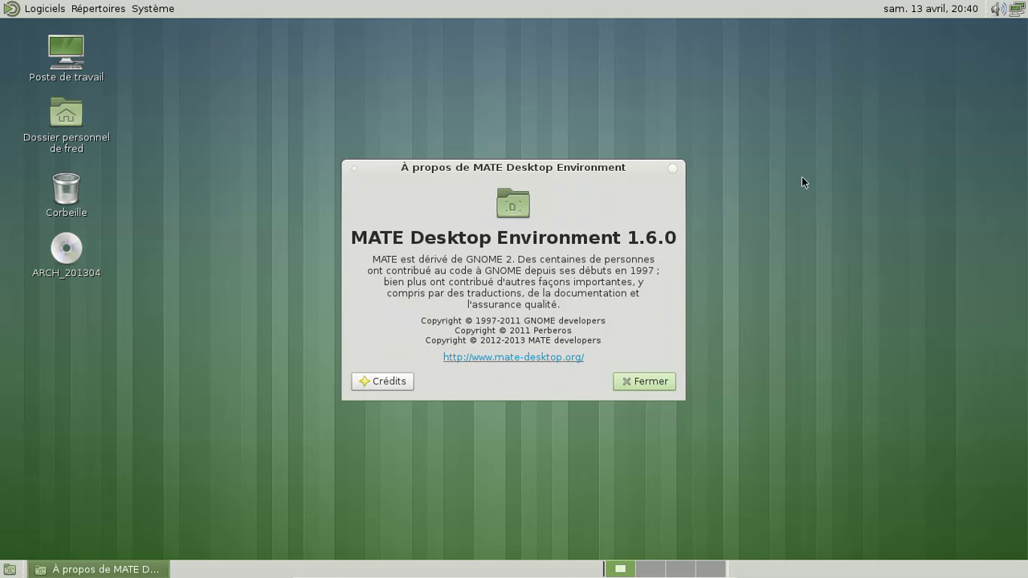
{"action": "left_click", "coordinate": [630, 382]}
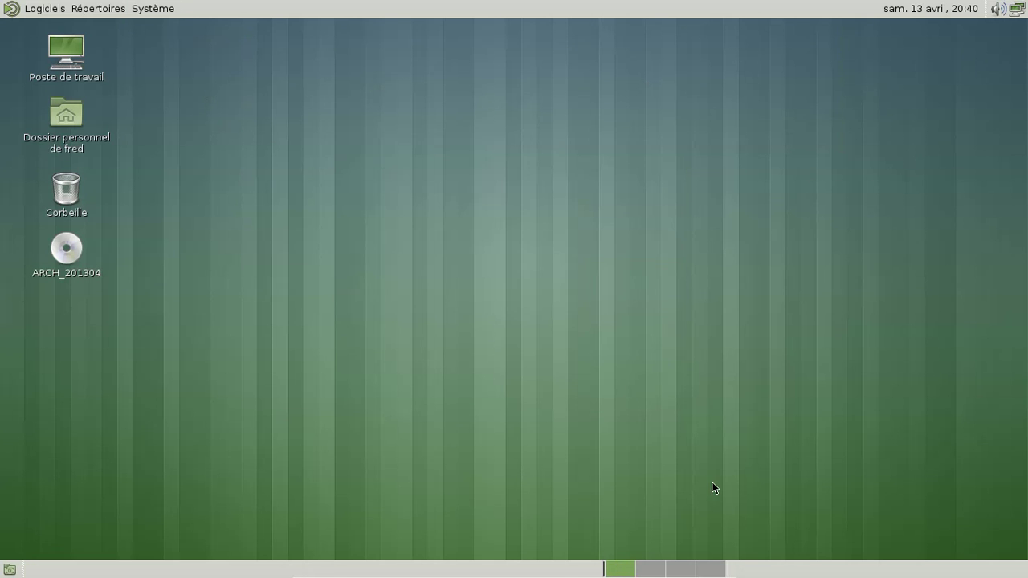
- Unlock the workspace switcher, move it to the far right end of its panel, and lock it again
{"action": "right_click", "coordinate": [703, 571]}
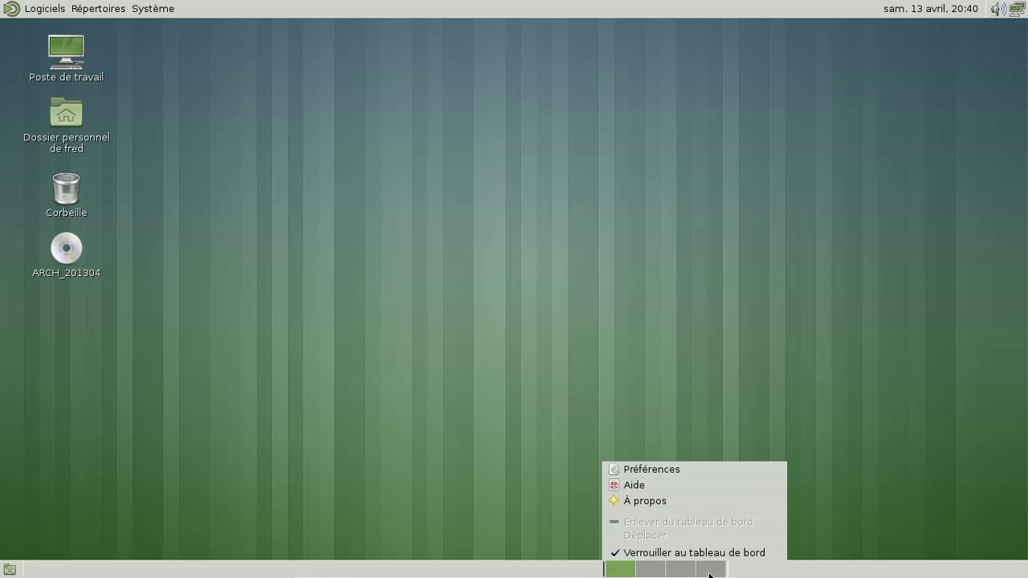
{"action": "left_click", "coordinate": [691, 552]}
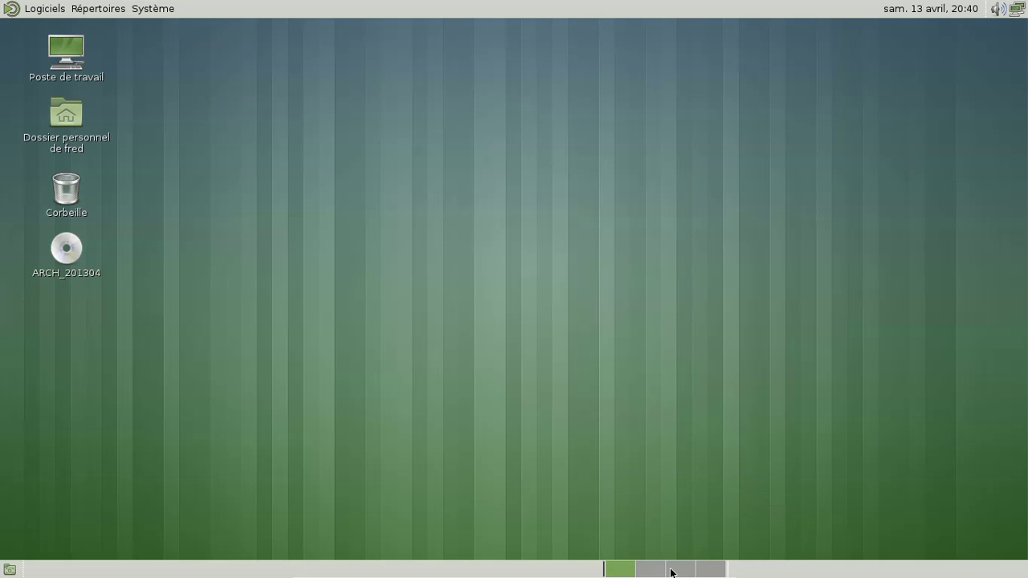
{"action": "right_click", "coordinate": [712, 573]}
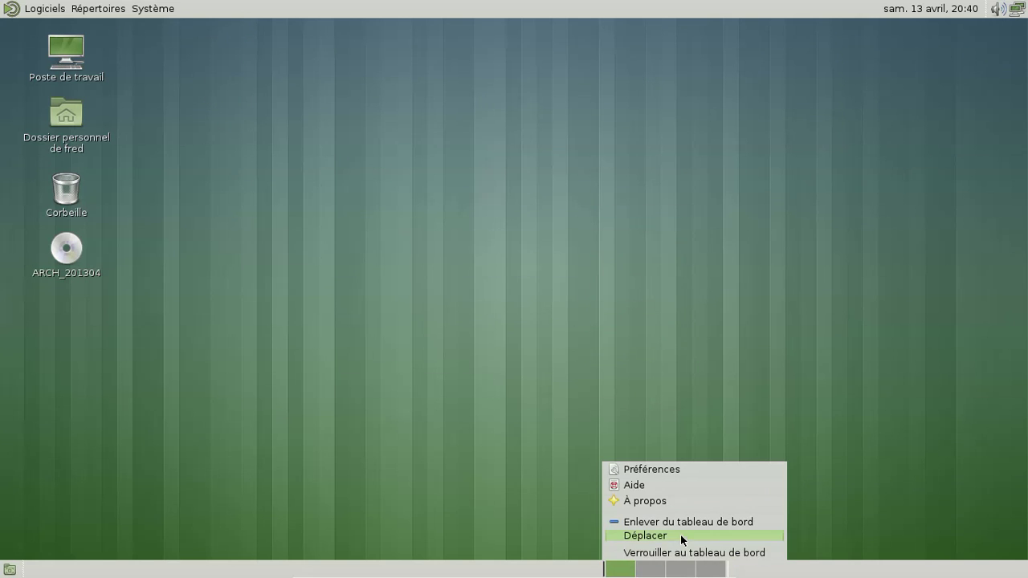
{"action": "left_click", "coordinate": [682, 537]}
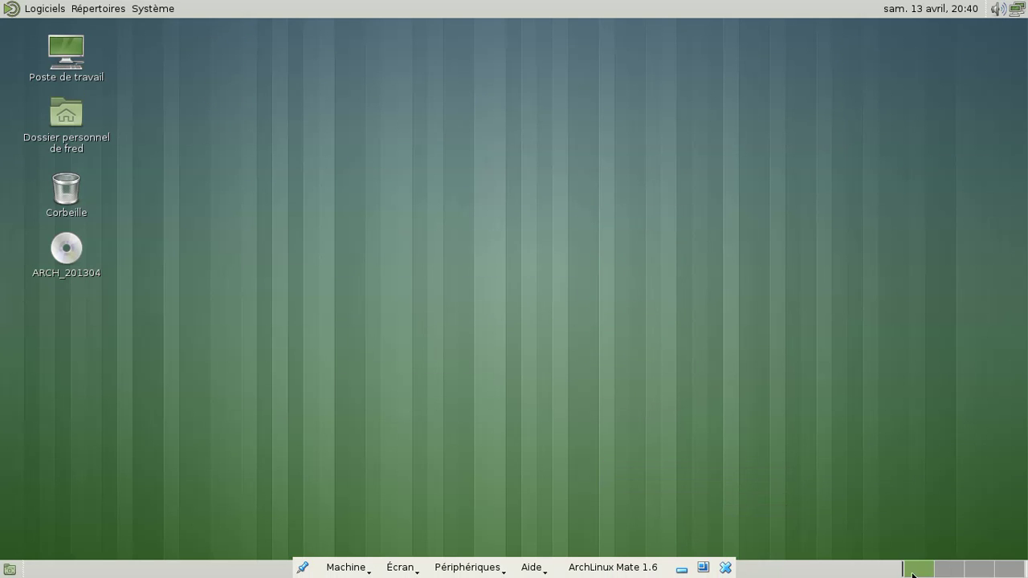
{"action": "right_click", "coordinate": [912, 573]}
{"action": "left_click", "coordinate": [907, 552]}
{"action": "left_click", "coordinate": [46, 8]}
{"action": "mouse_move", "coordinate": [81, 36]}
{"action": "left_click", "coordinate": [702, 156]}
{"action": "left_click", "coordinate": [681, 569]}
{"action": "mouse_move", "coordinate": [6, 5]}
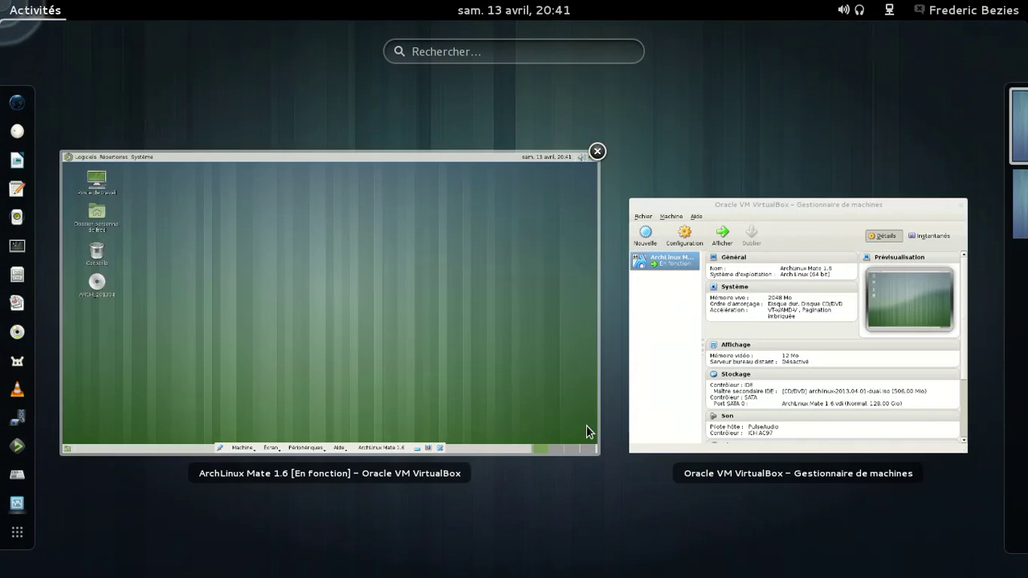
{"action": "left_click", "coordinate": [562, 426]}
- Open Poste de travail in the file manager and view the Caja version information
{"action": "left_click", "coordinate": [72, 65]}
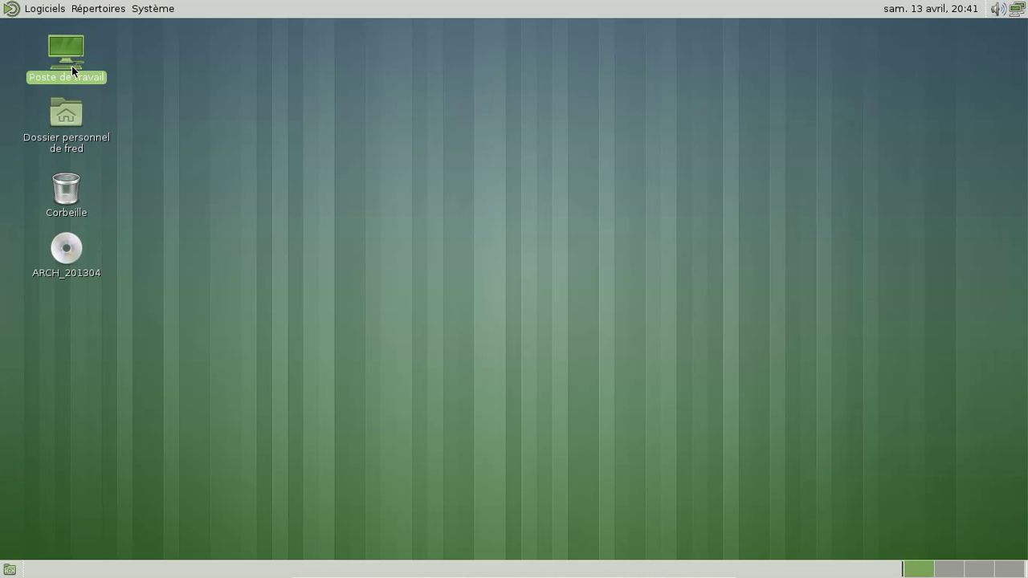
{"action": "double_click", "coordinate": [71, 66]}
{"action": "left_click", "coordinate": [238, 46]}
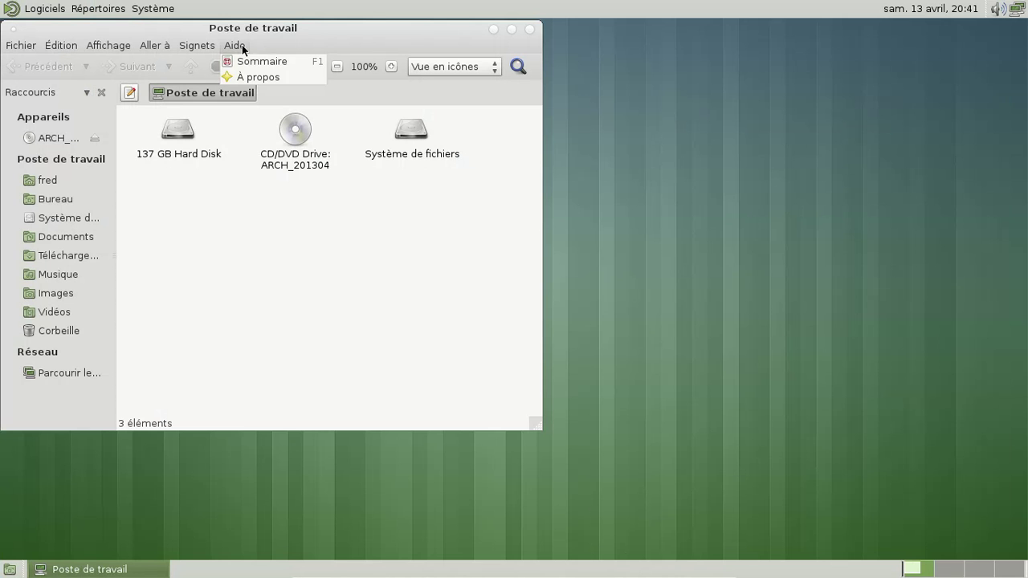
{"action": "left_click", "coordinate": [256, 76]}
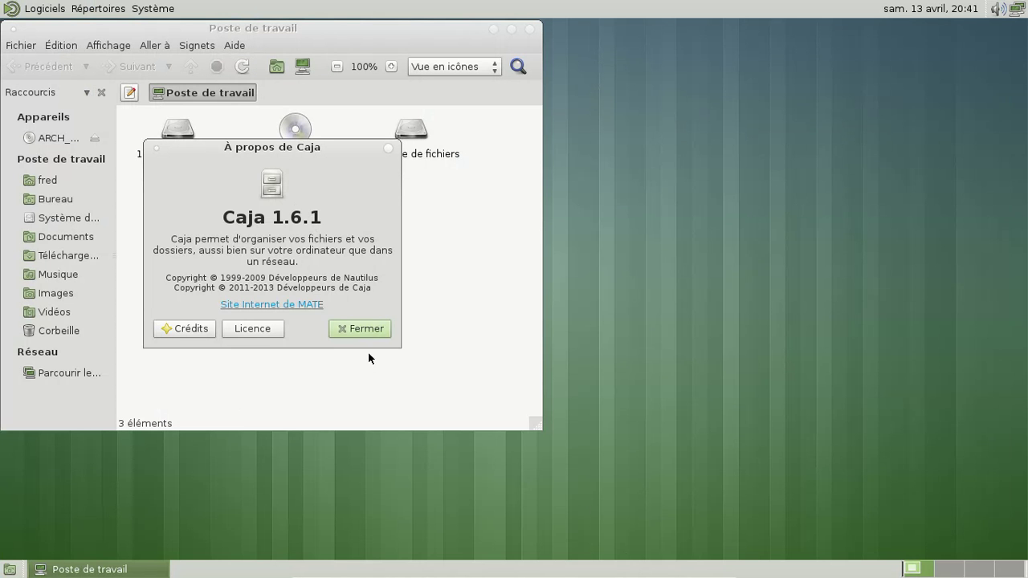
{"action": "left_click", "coordinate": [367, 329]}
- Examine the file manager's display options and the personal folder's contents, and close the window
{"action": "left_click_drag", "start_coordinate": [337, 28], "coordinate": [531, 77]}
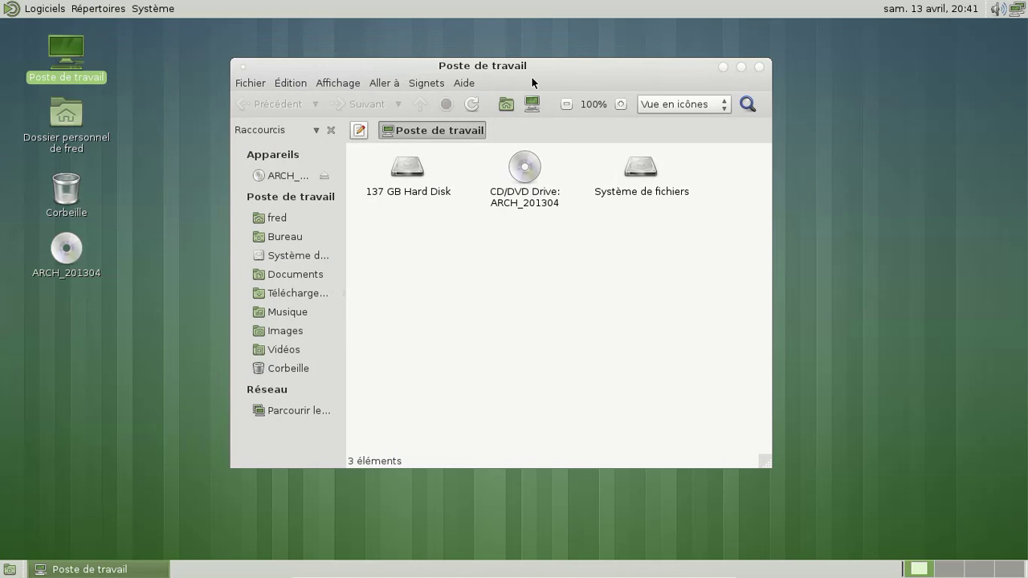
{"action": "left_click", "coordinate": [355, 85]}
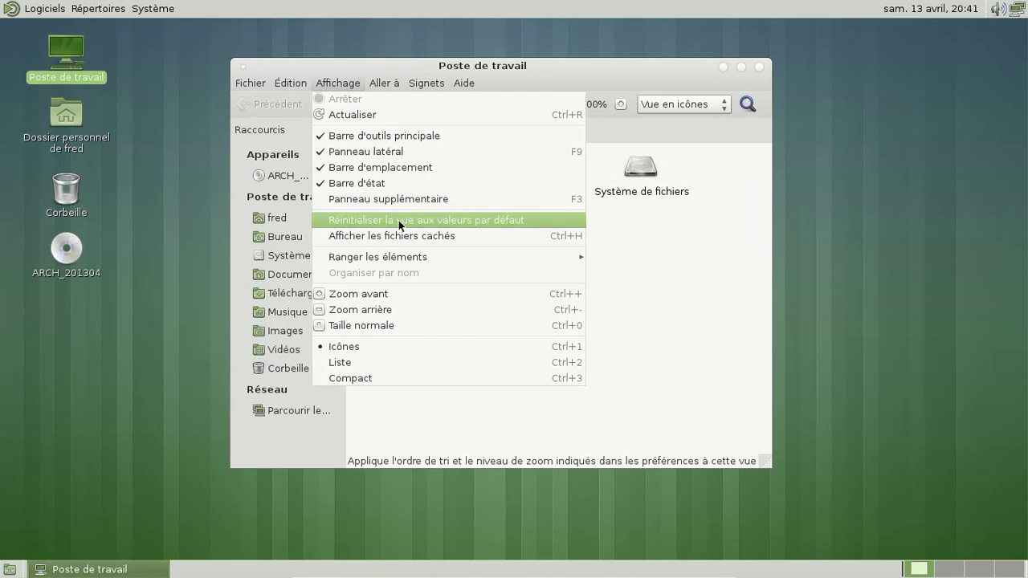
{"action": "key", "text": "Escape"}
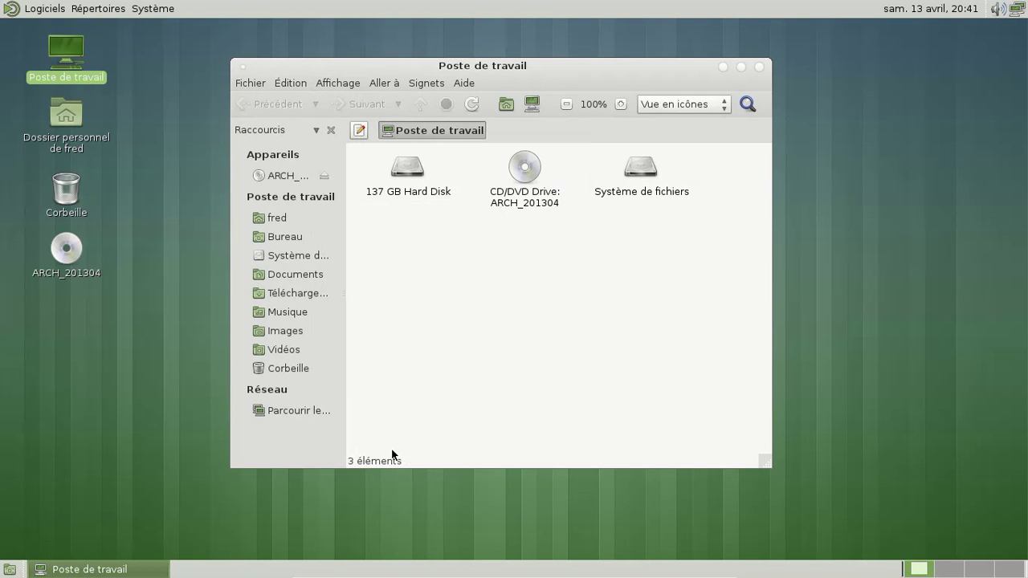
{"action": "left_click", "coordinate": [274, 218]}
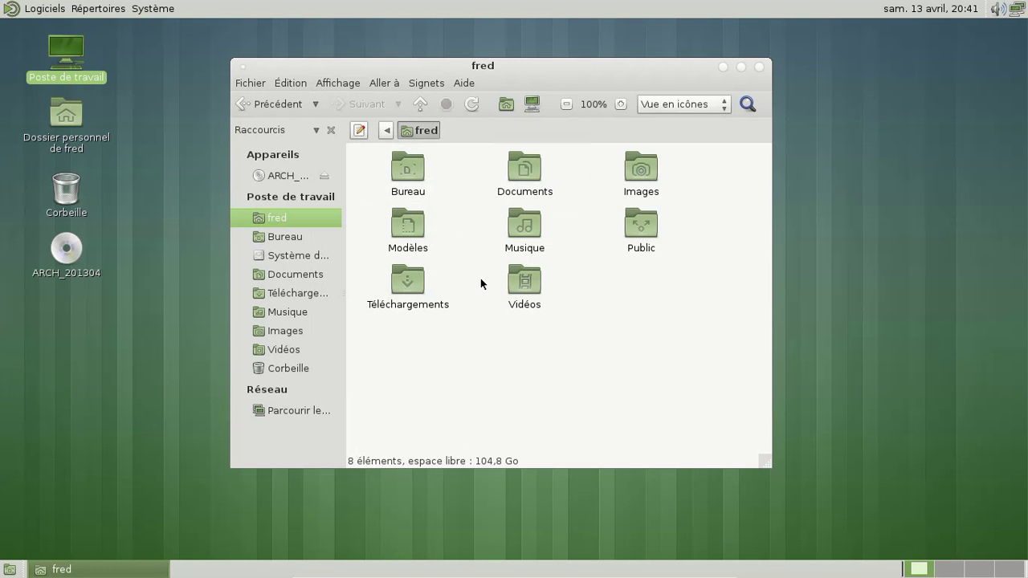
{"action": "left_click", "coordinate": [758, 67]}
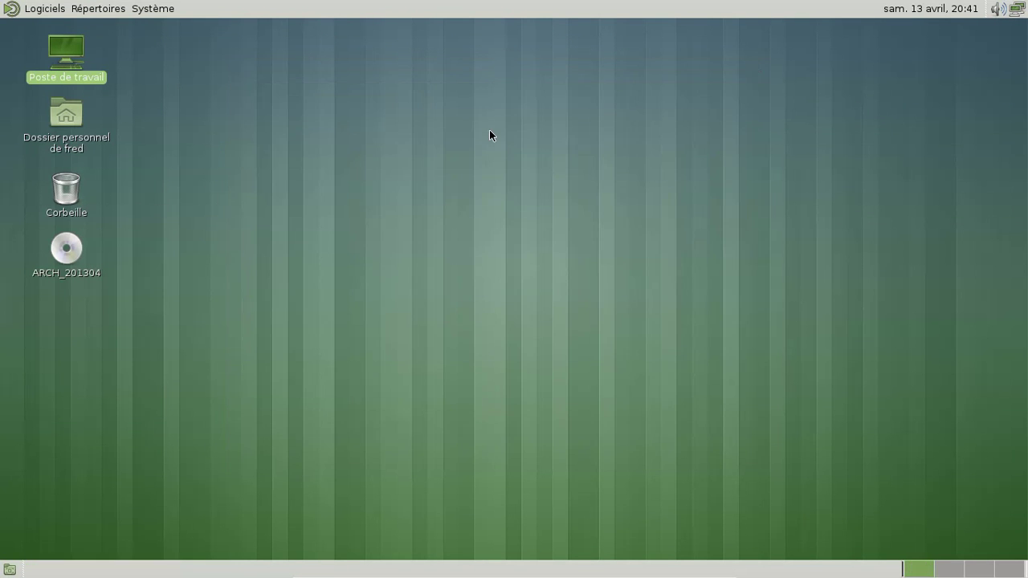
{"action": "left_click", "coordinate": [124, 117]}
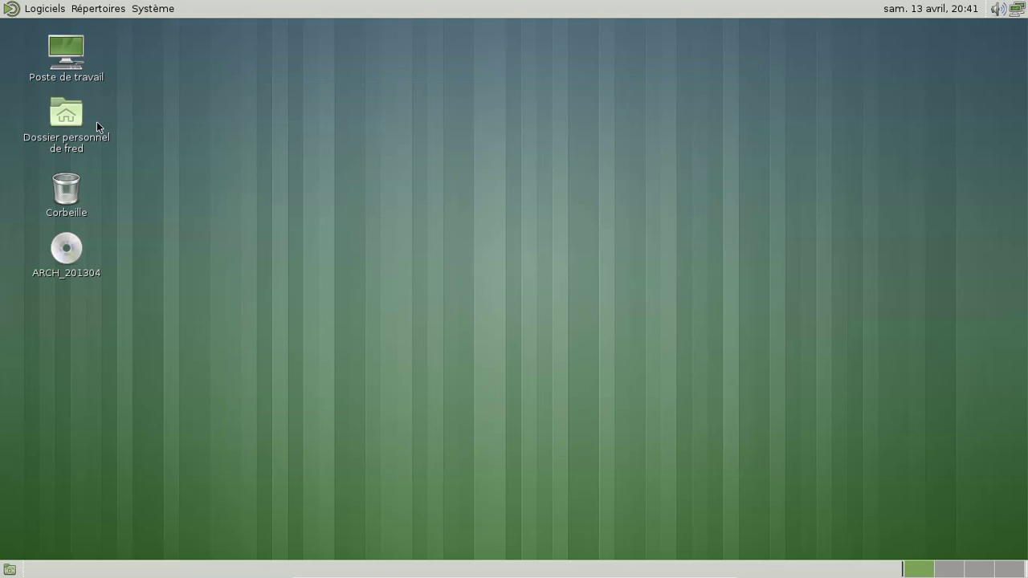
- Launch the pluma text editor
{"action": "left_click", "coordinate": [42, 11]}
{"action": "mouse_move", "coordinate": [51, 31]}
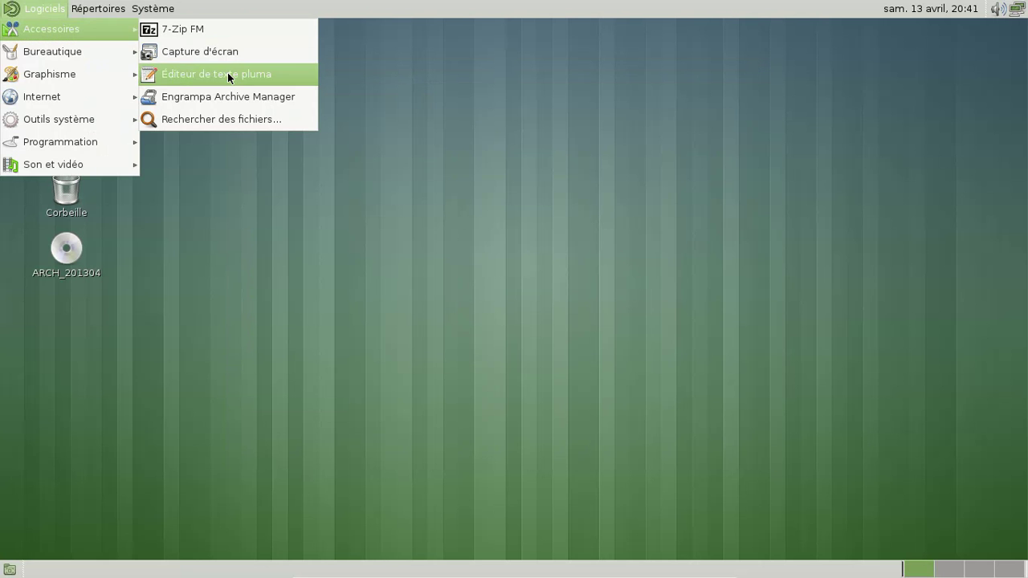
{"action": "left_click", "coordinate": [228, 74]}
- Browse the Bureautique applications, and launch Engrampa Archive Manager from the Accessoires group
{"action": "left_click", "coordinate": [48, 10]}
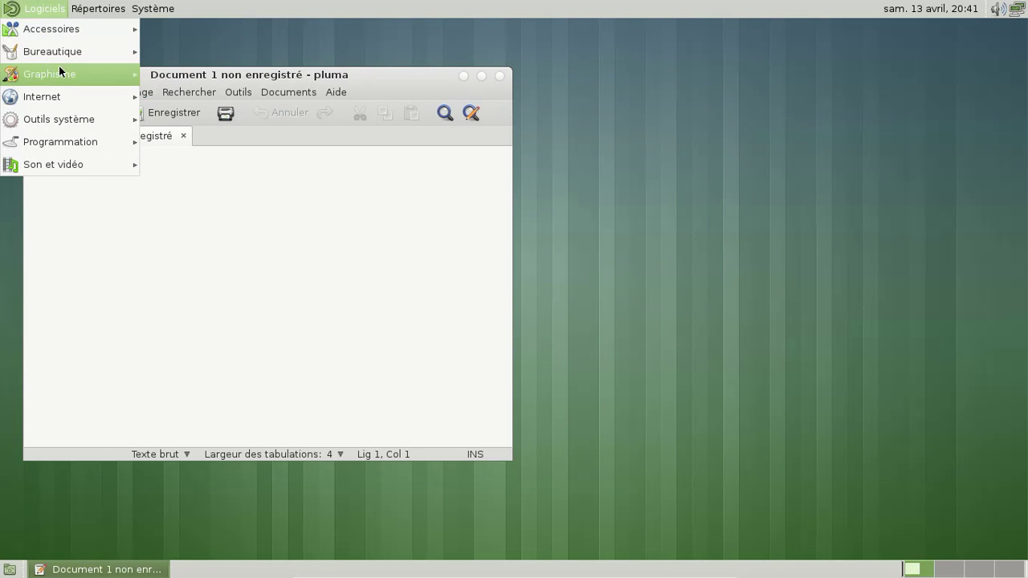
{"action": "mouse_move", "coordinate": [80, 52]}
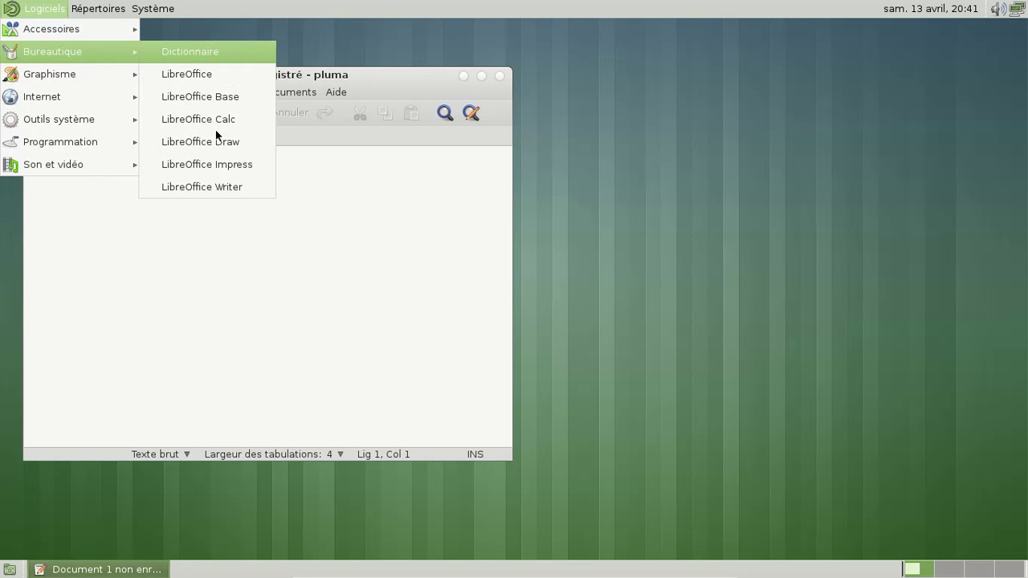
{"action": "left_click", "coordinate": [12, 8]}
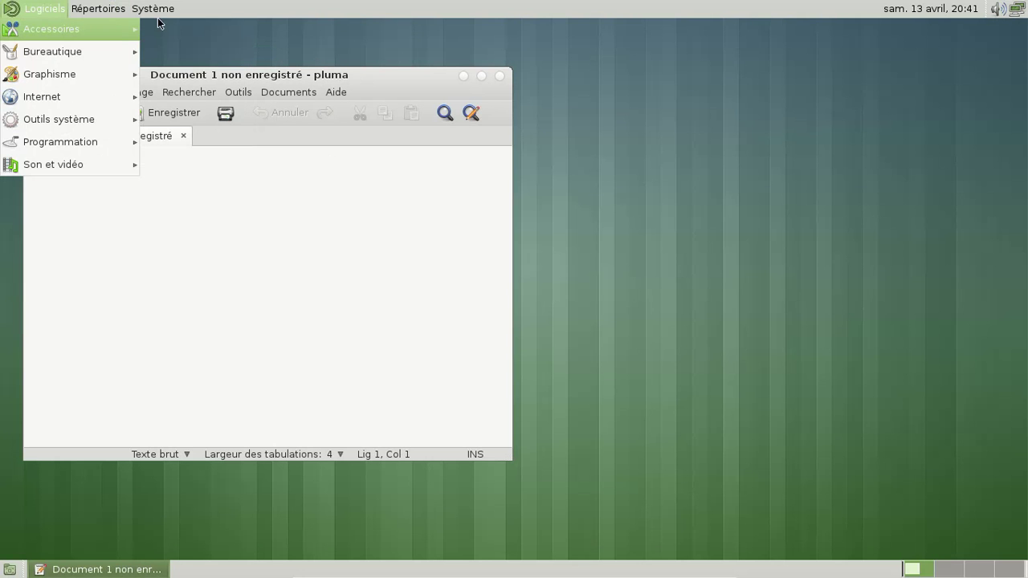
{"action": "mouse_move", "coordinate": [132, 29]}
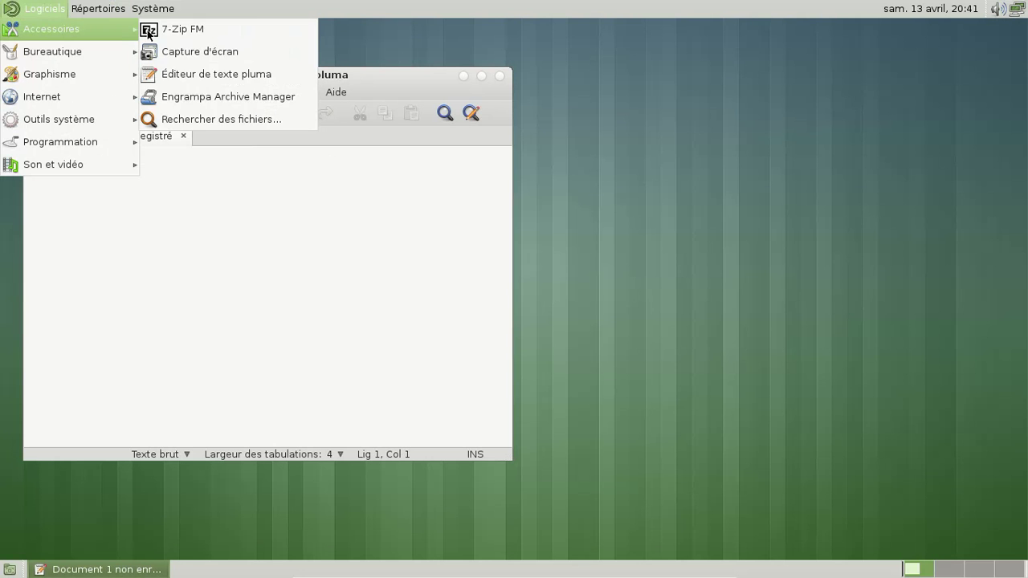
{"action": "left_click", "coordinate": [200, 104]}
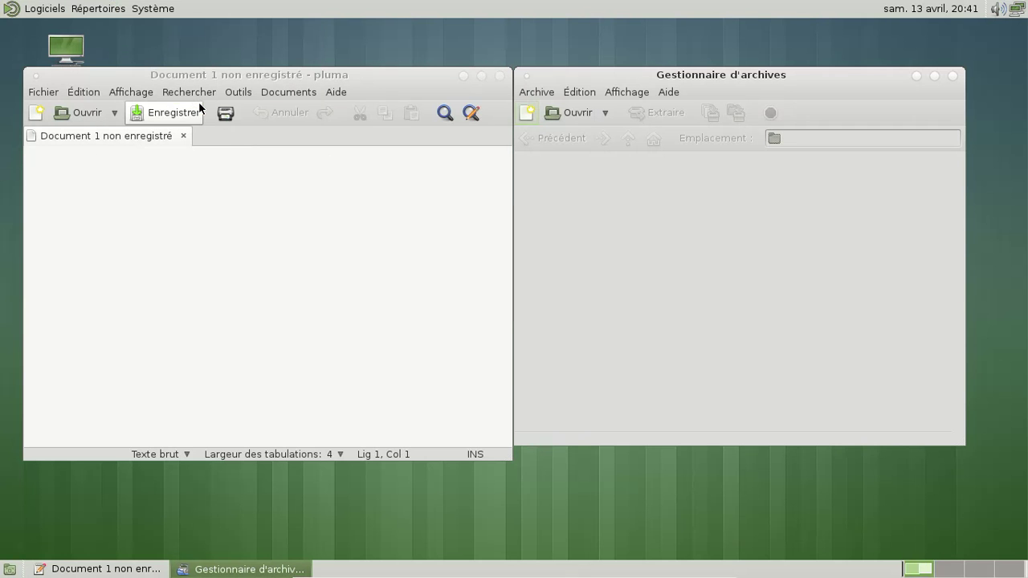
- View the archive manager's version information and close its window
{"action": "left_click", "coordinate": [671, 93]}
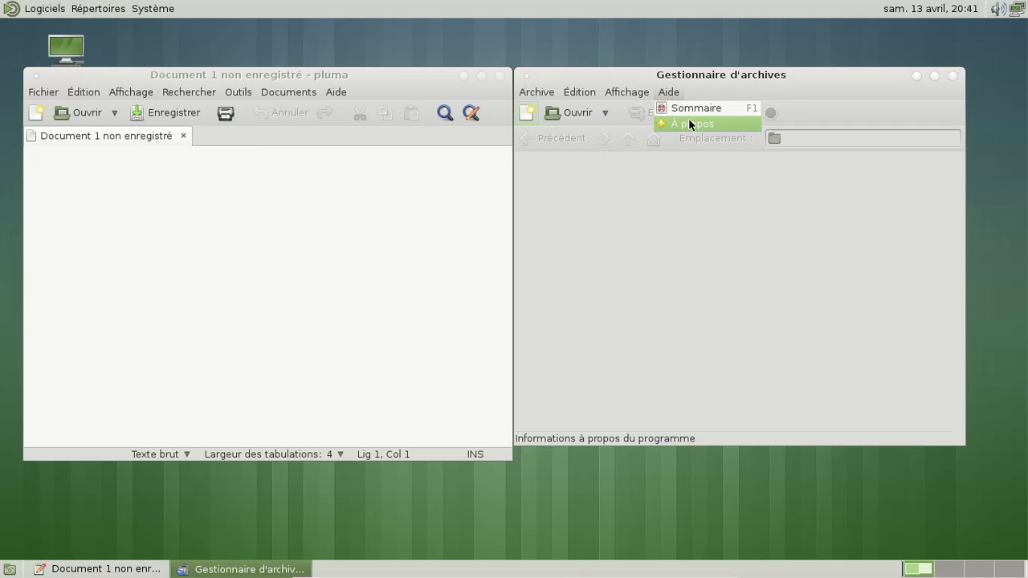
{"action": "left_click", "coordinate": [689, 124]}
{"action": "left_click", "coordinate": [811, 342]}
{"action": "left_click", "coordinate": [413, 284]}
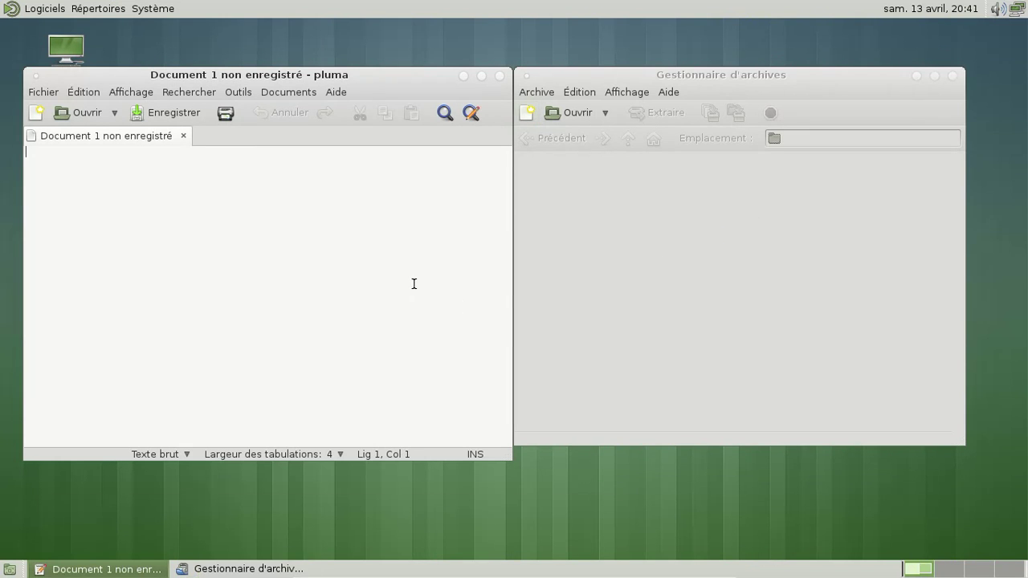
{"action": "left_click", "coordinate": [948, 78]}
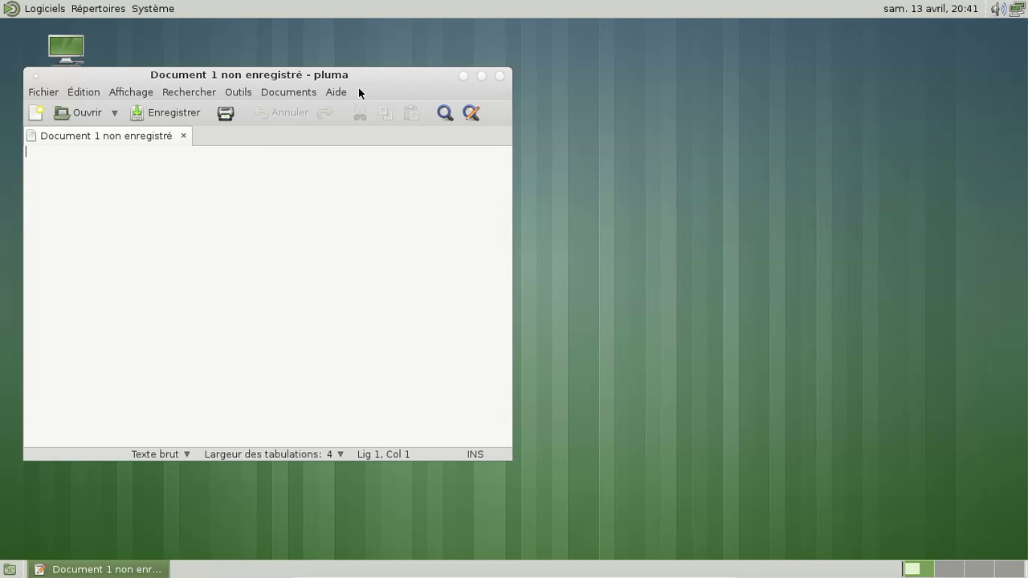
- View pluma's version information and close the text editor
{"action": "left_click", "coordinate": [335, 92]}
{"action": "left_click", "coordinate": [348, 124]}
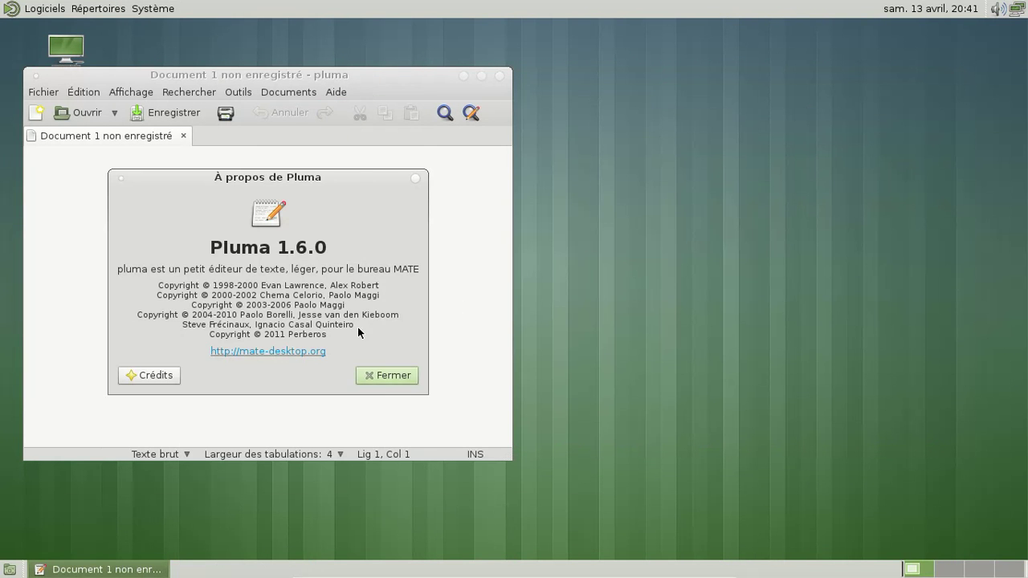
{"action": "left_click", "coordinate": [385, 376]}
{"action": "left_click", "coordinate": [499, 77]}
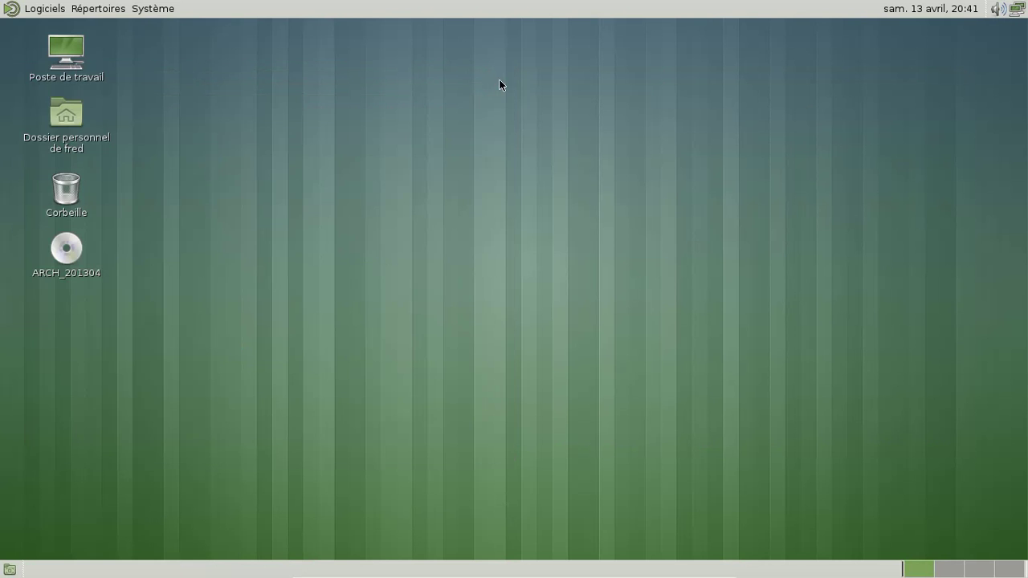
- Browse the Son et vidéo and Outils système applications, and launch MATE System Monitor
{"action": "left_click", "coordinate": [36, 7]}
{"action": "mouse_move", "coordinate": [67, 165]}
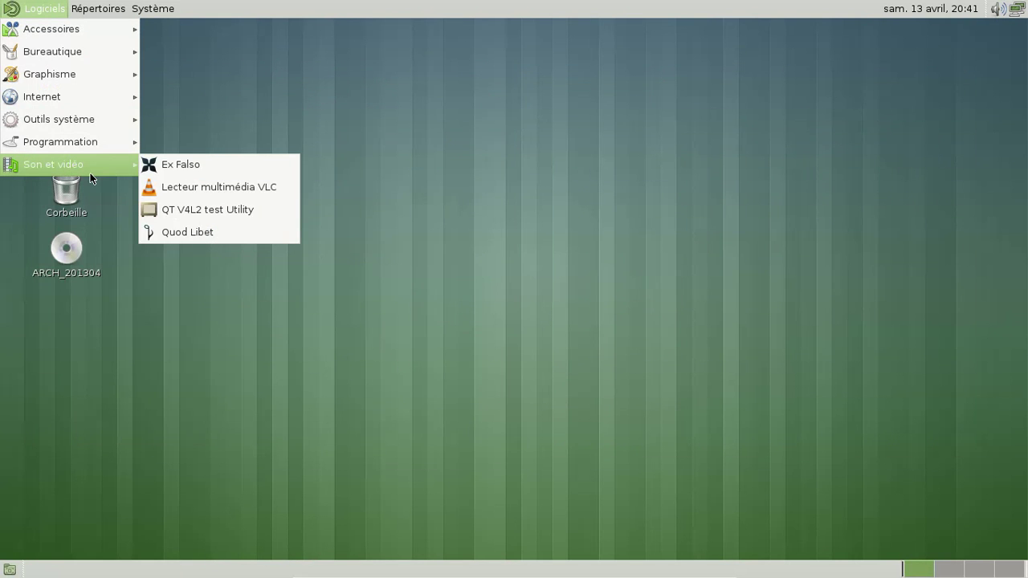
{"action": "mouse_move", "coordinate": [81, 141]}
{"action": "mouse_move", "coordinate": [79, 117]}
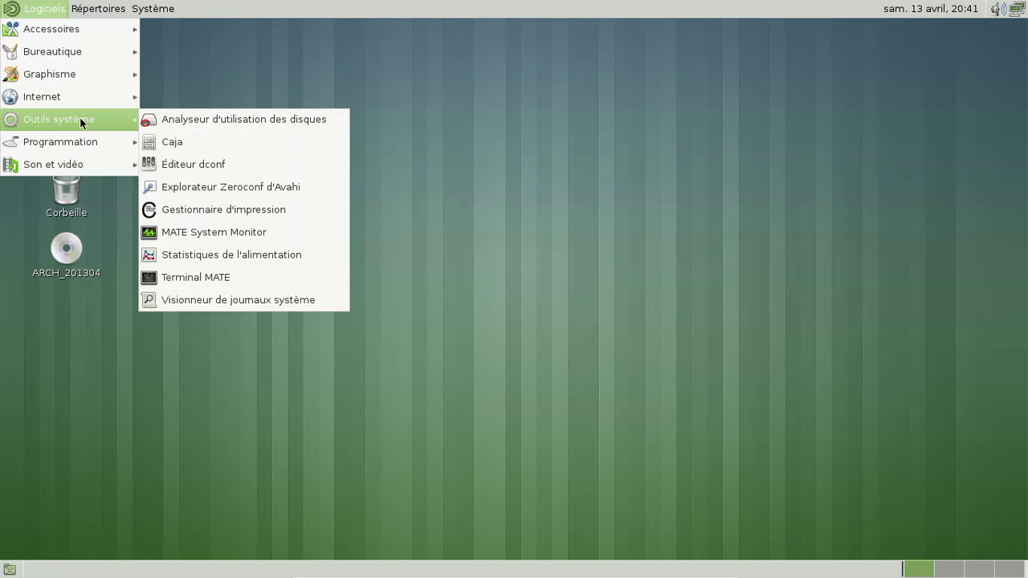
{"action": "left_click", "coordinate": [280, 232]}
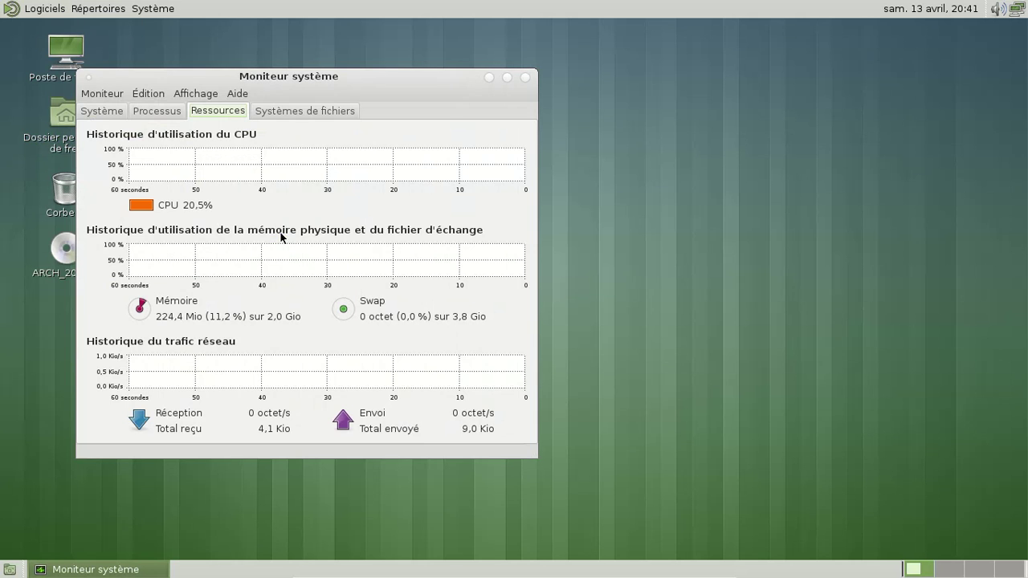
- Move the system monitor toward the middle of the desktop, view its general system information, and close it
{"action": "left_click_drag", "start_coordinate": [265, 75], "coordinate": [533, 61]}
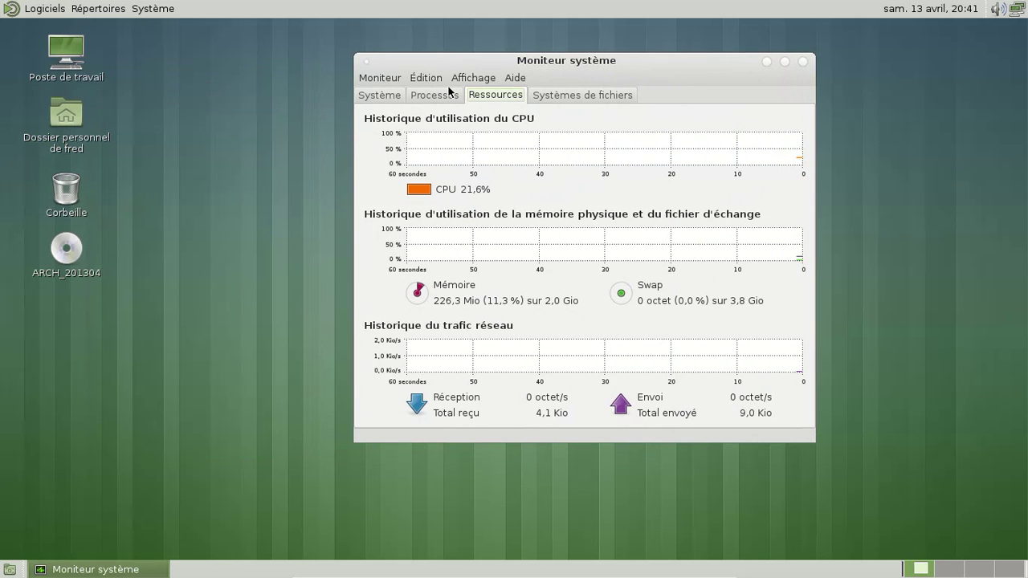
{"action": "left_click", "coordinate": [382, 95]}
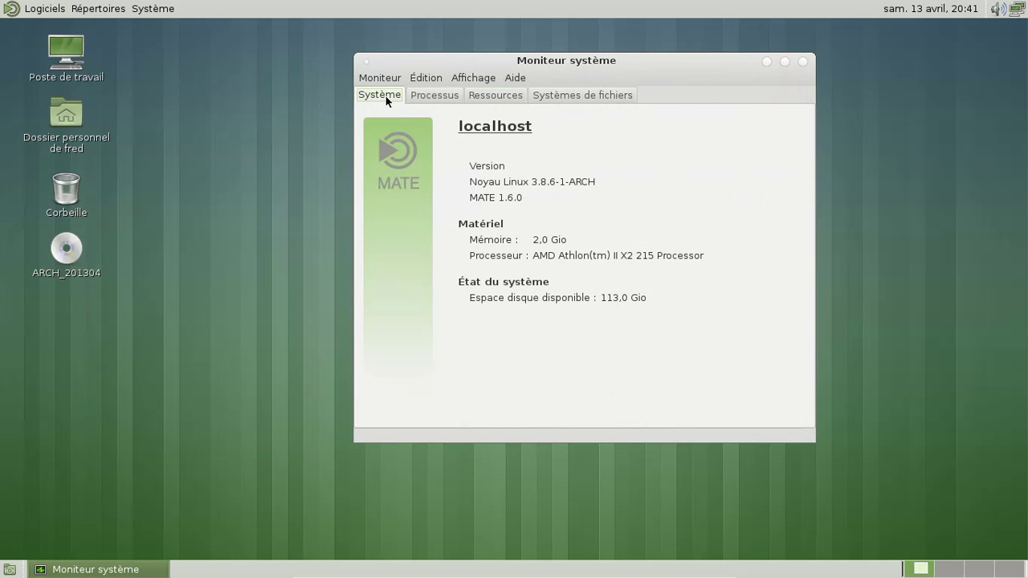
{"action": "left_click", "coordinate": [804, 63]}
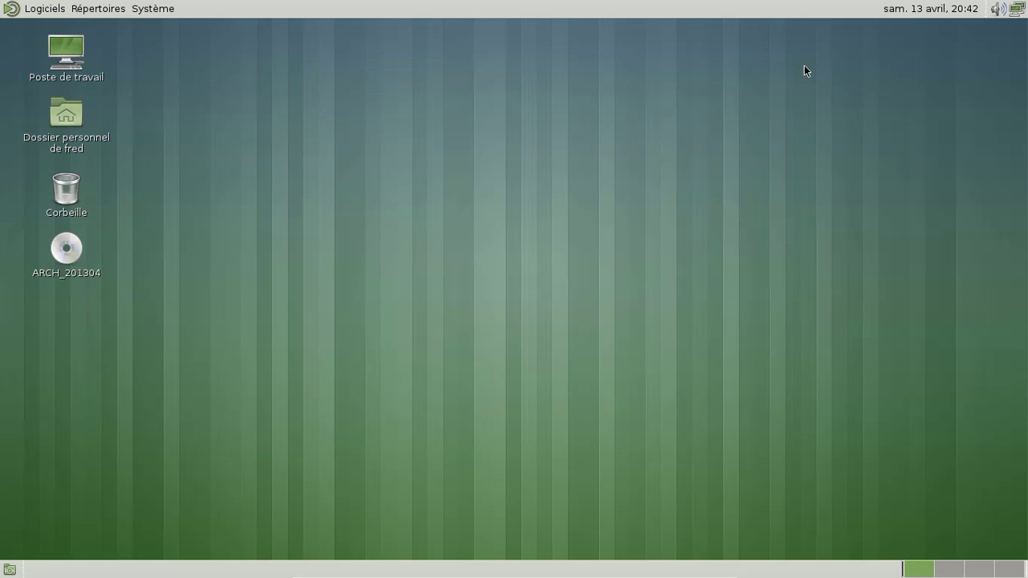
- Launch LibreOffice Writer from the Bureautique applications
{"action": "left_click", "coordinate": [44, 9]}
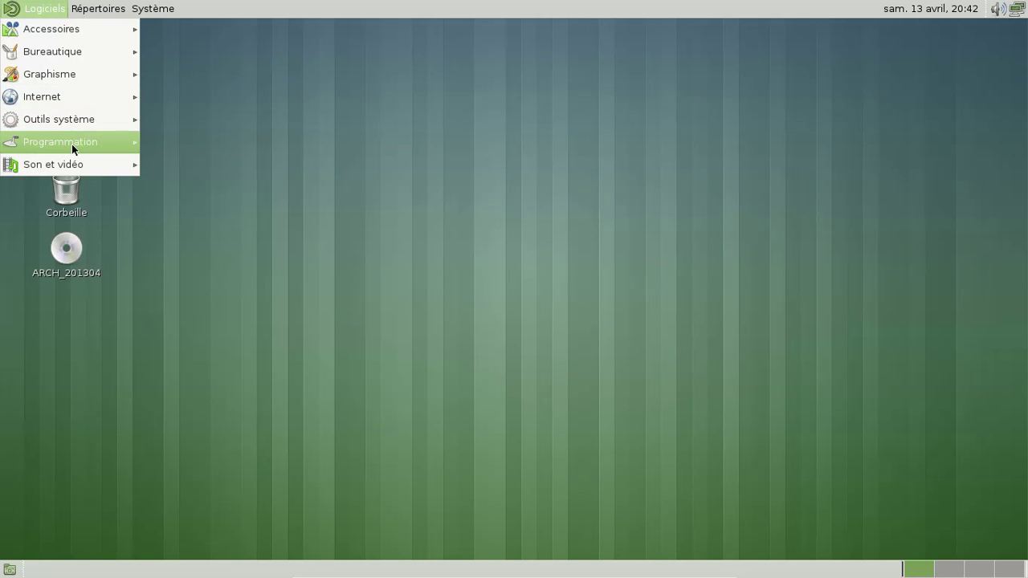
{"action": "mouse_move", "coordinate": [73, 74]}
{"action": "mouse_move", "coordinate": [76, 53]}
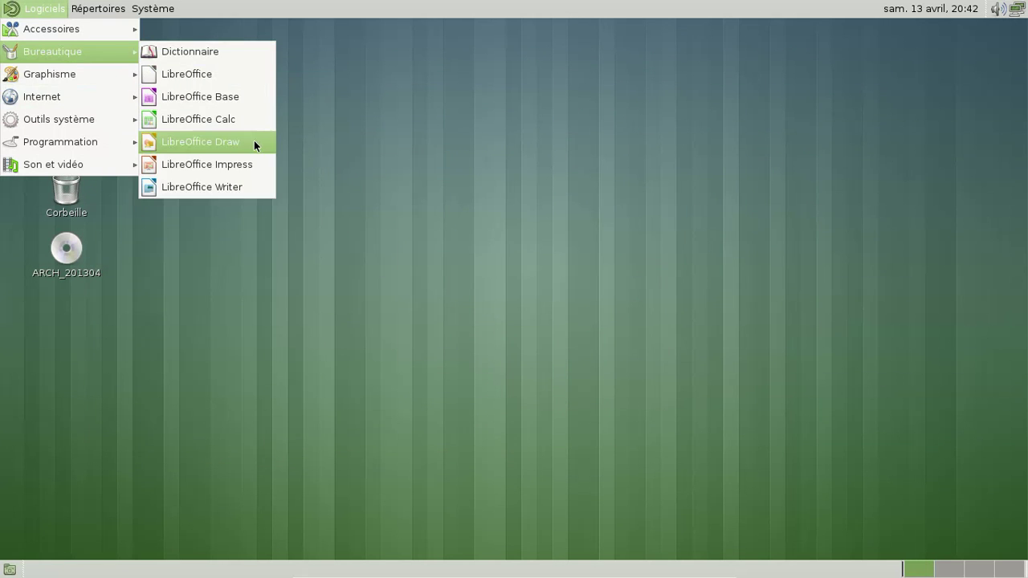
{"action": "left_click", "coordinate": [238, 184]}
- Open Terminal MATE, move its window to the lower right of the desktop, and run uname -a
{"action": "left_click", "coordinate": [41, 9]}
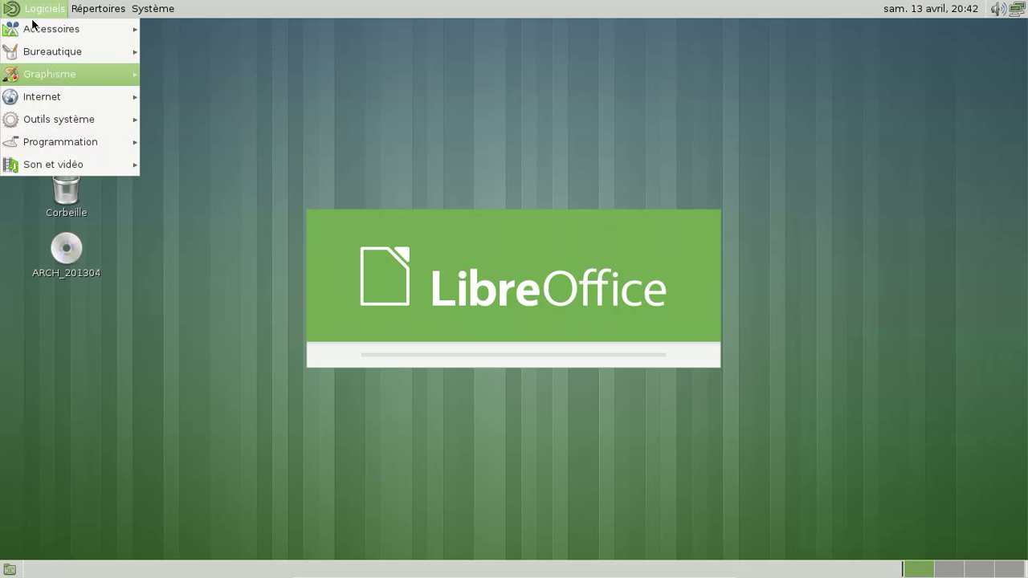
{"action": "mouse_move", "coordinate": [49, 128]}
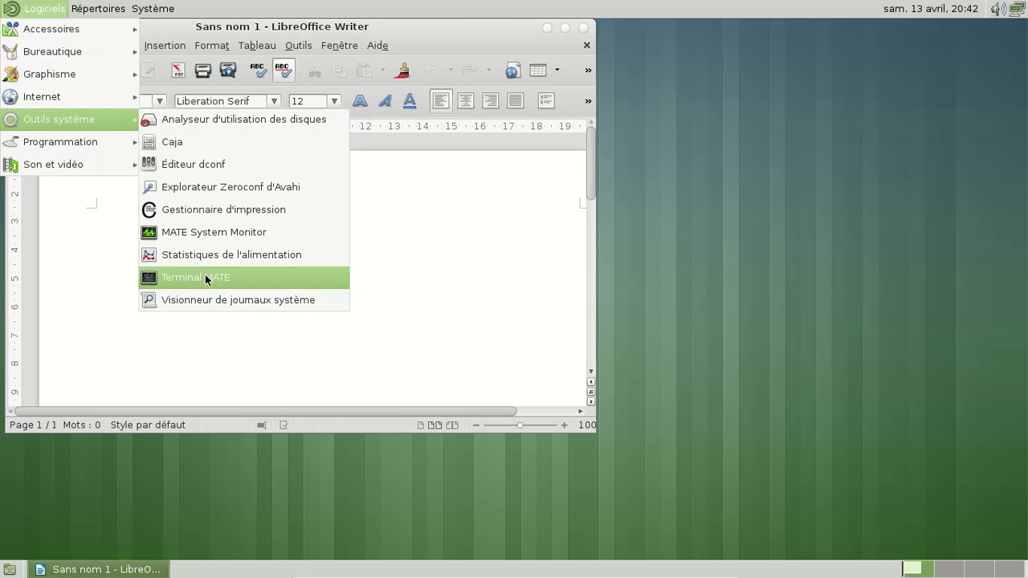
{"action": "left_click", "coordinate": [205, 277]}
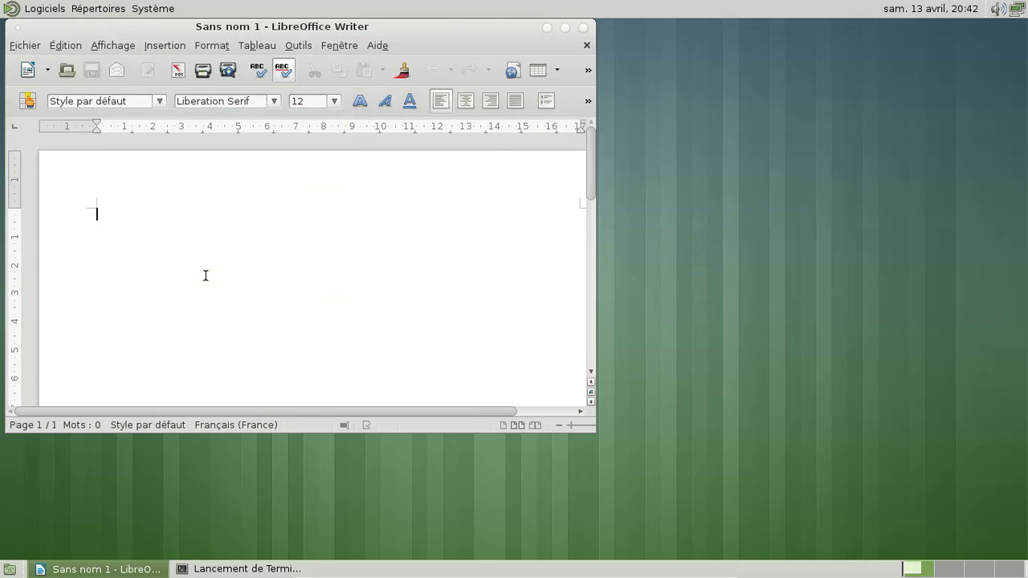
{"action": "left_click_drag", "start_coordinate": [217, 46], "coordinate": [625, 246]}
{"action": "type", "text": "uname -a"}
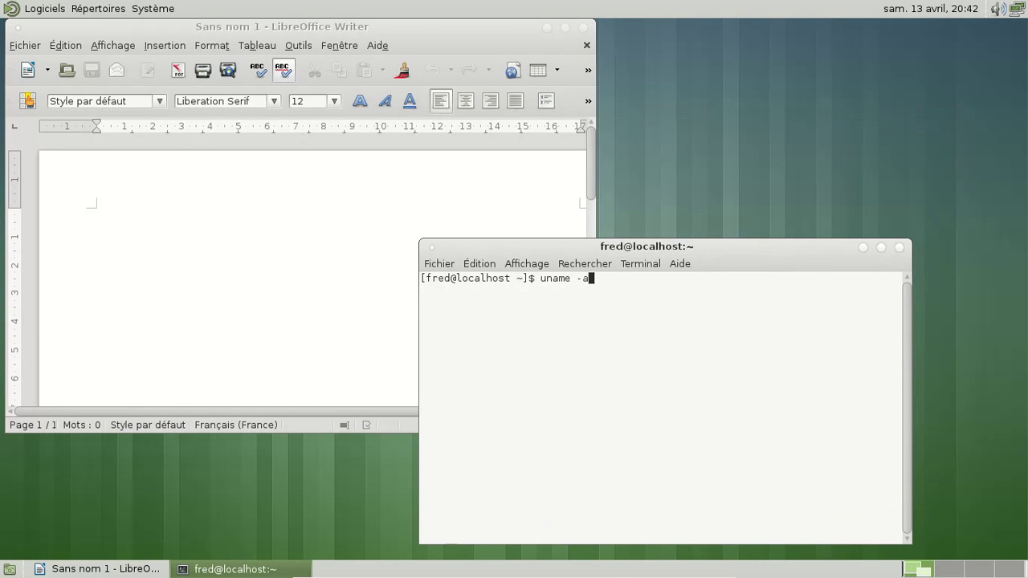
{"action": "key", "text": "Return"}
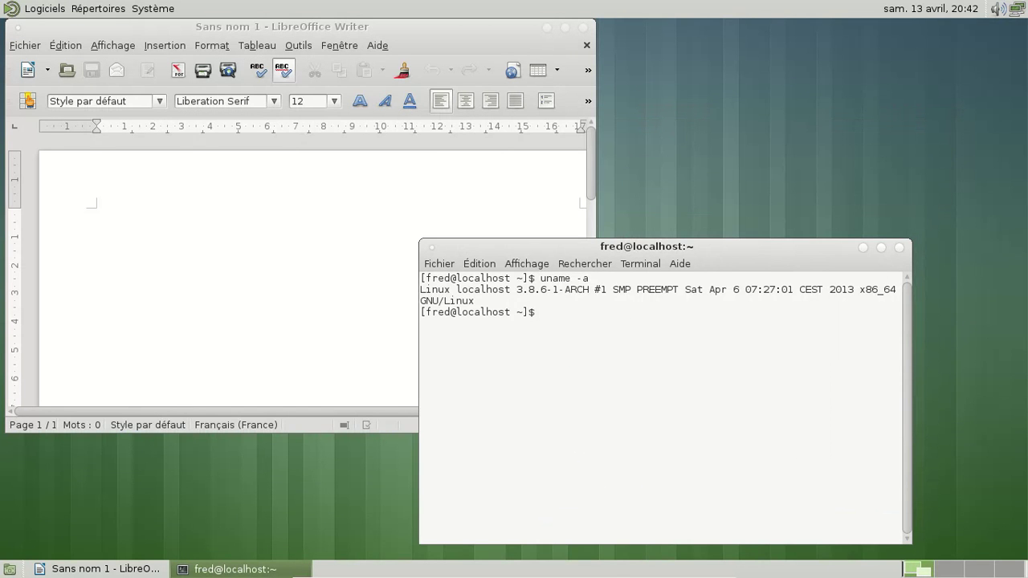
- View the LibreOffice version information, and close both Writer and the terminal
{"action": "left_click", "coordinate": [481, 193]}
{"action": "left_click", "coordinate": [377, 45]}
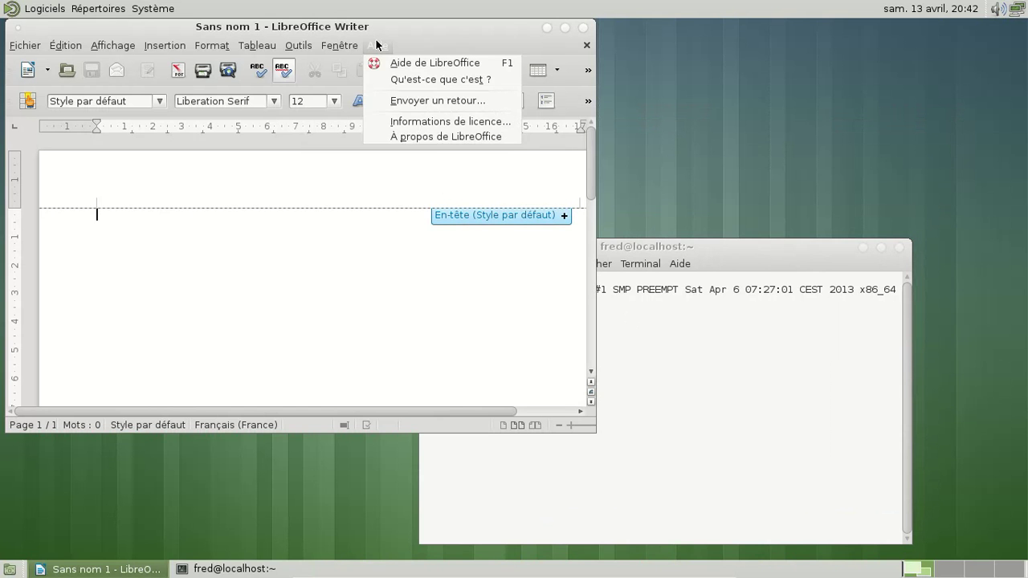
{"action": "left_click", "coordinate": [416, 136]}
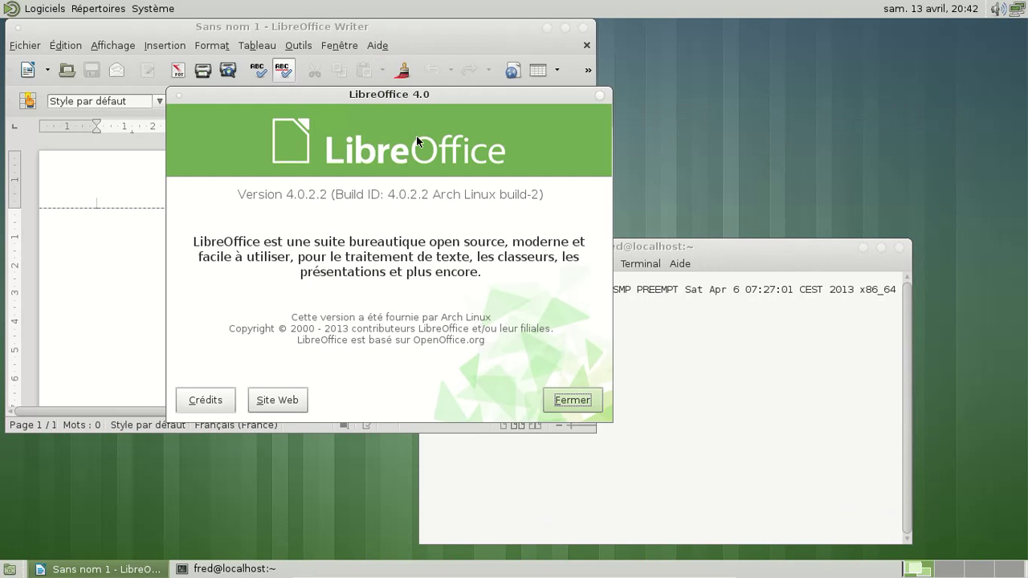
{"action": "left_click", "coordinate": [571, 397]}
{"action": "left_click", "coordinate": [586, 27]}
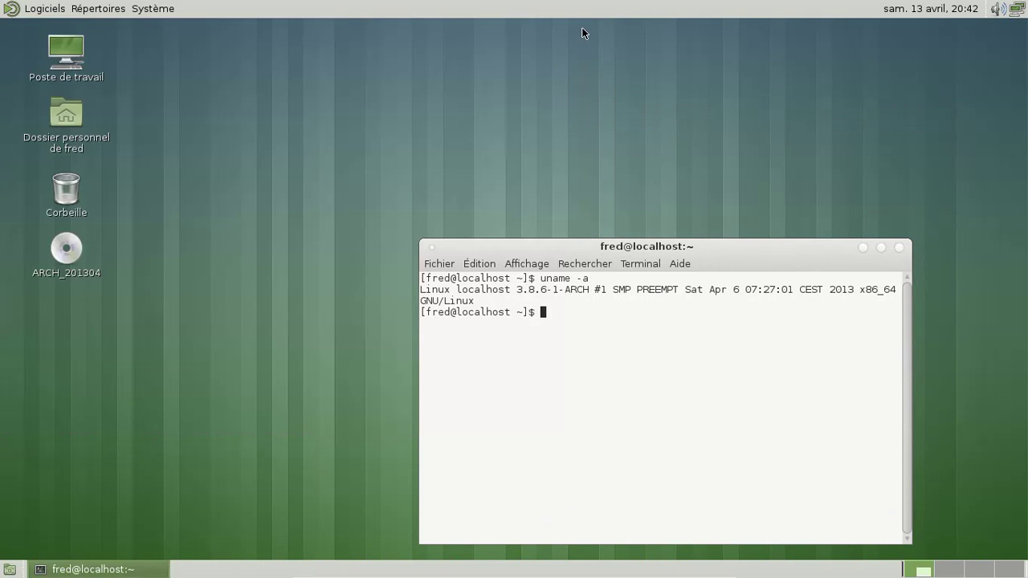
{"action": "left_click", "coordinate": [898, 247]}
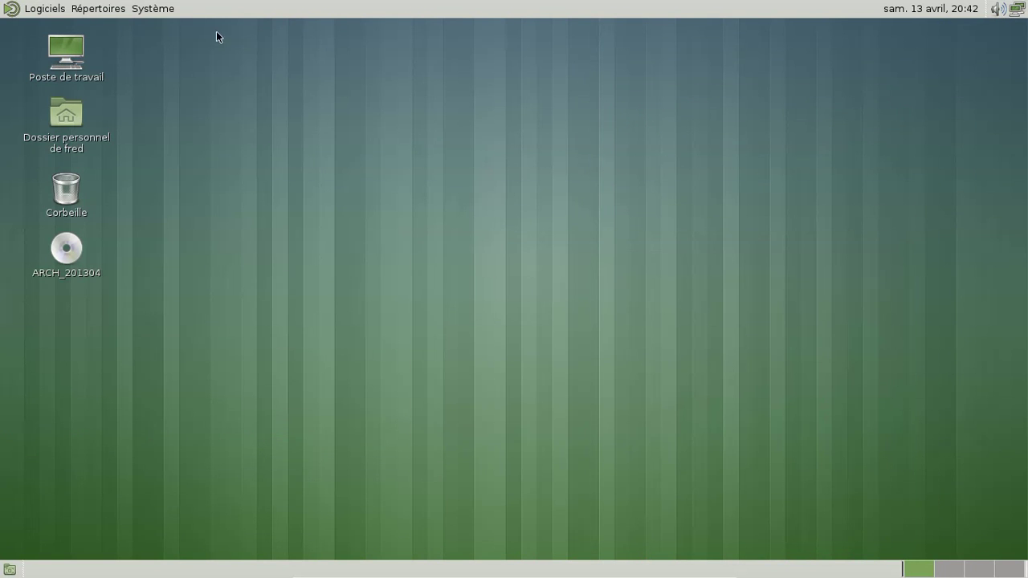
- Look over the Préférences entries, open the Centre de contrôle, and move its window higher on the desktop
{"action": "left_click", "coordinate": [171, 11]}
{"action": "mouse_move", "coordinate": [175, 22]}
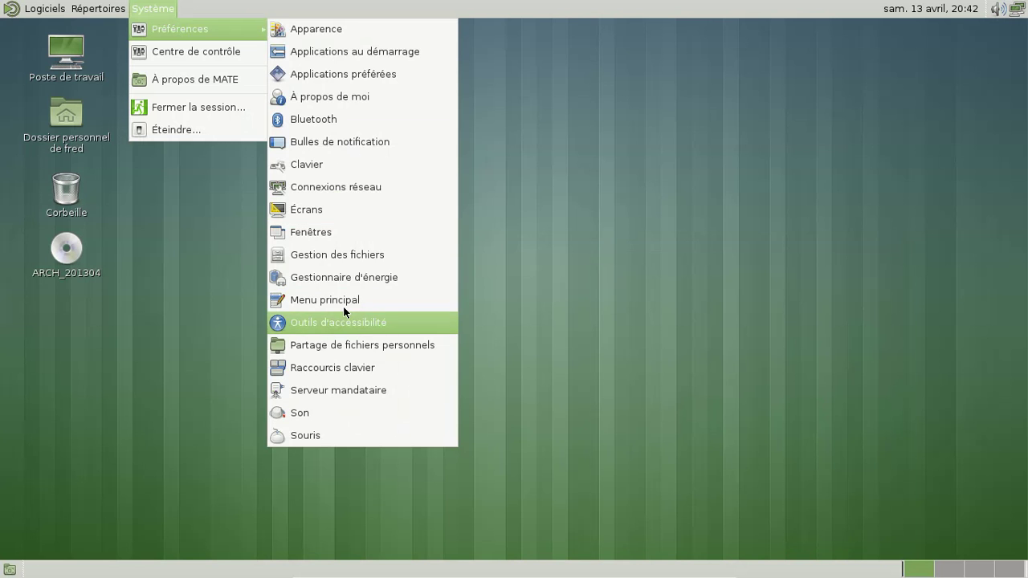
{"action": "left_click", "coordinate": [221, 54]}
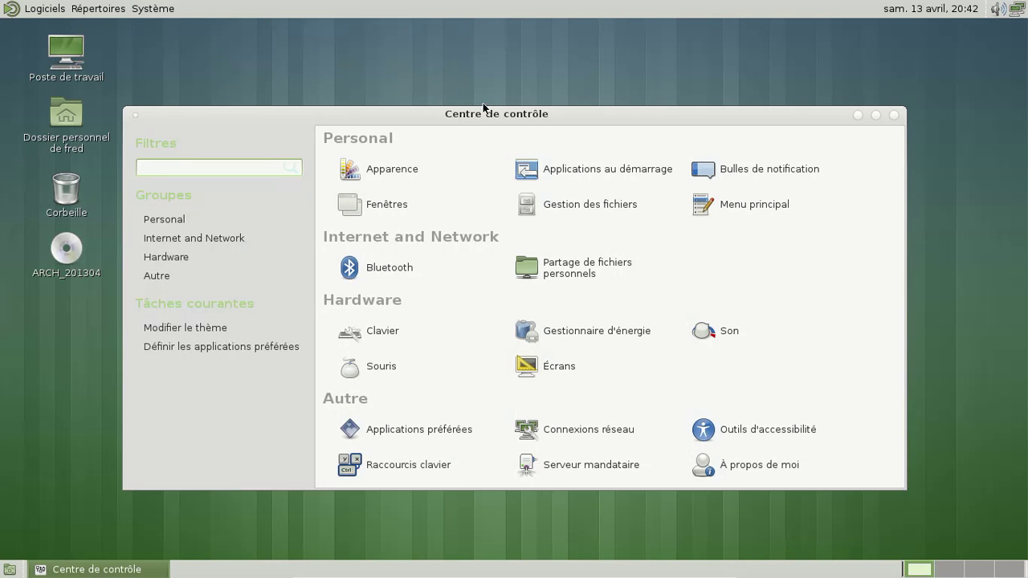
{"action": "left_click_drag", "start_coordinate": [486, 114], "coordinate": [514, 72]}
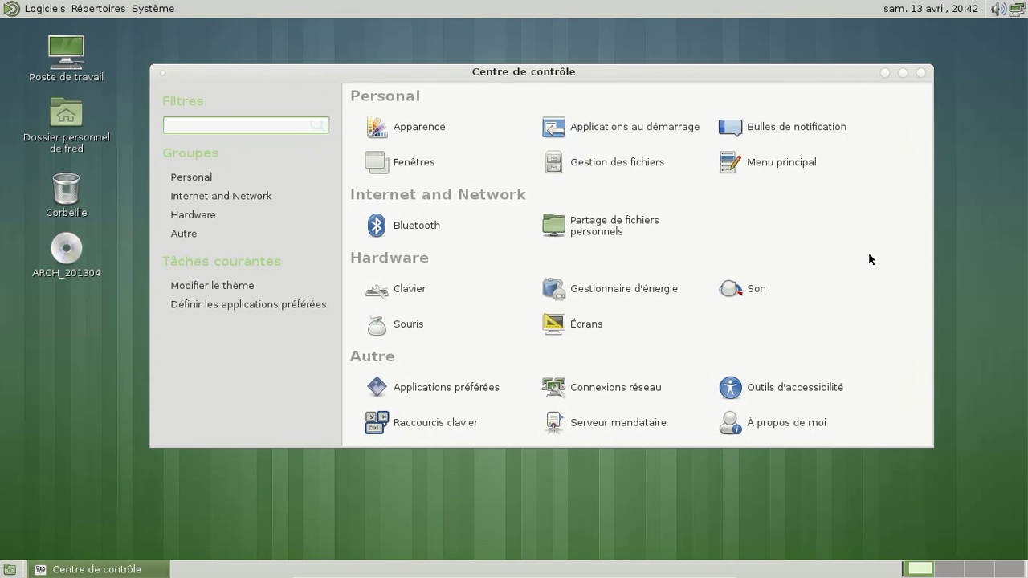
- Set the sound theme to Default in the Son preferences and close them
{"action": "left_click", "coordinate": [778, 288]}
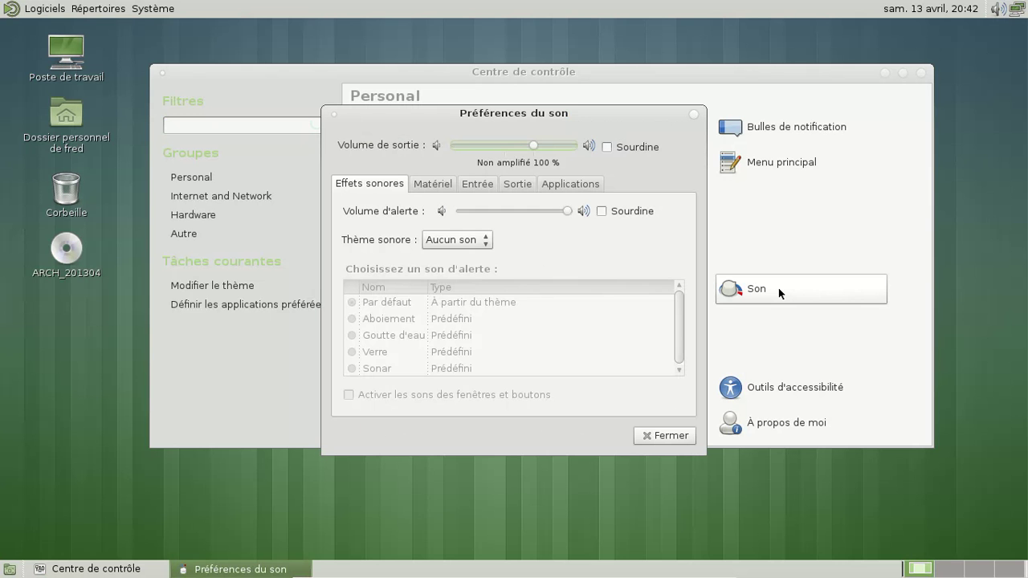
{"action": "left_click", "coordinate": [483, 240]}
{"action": "left_click", "coordinate": [469, 255]}
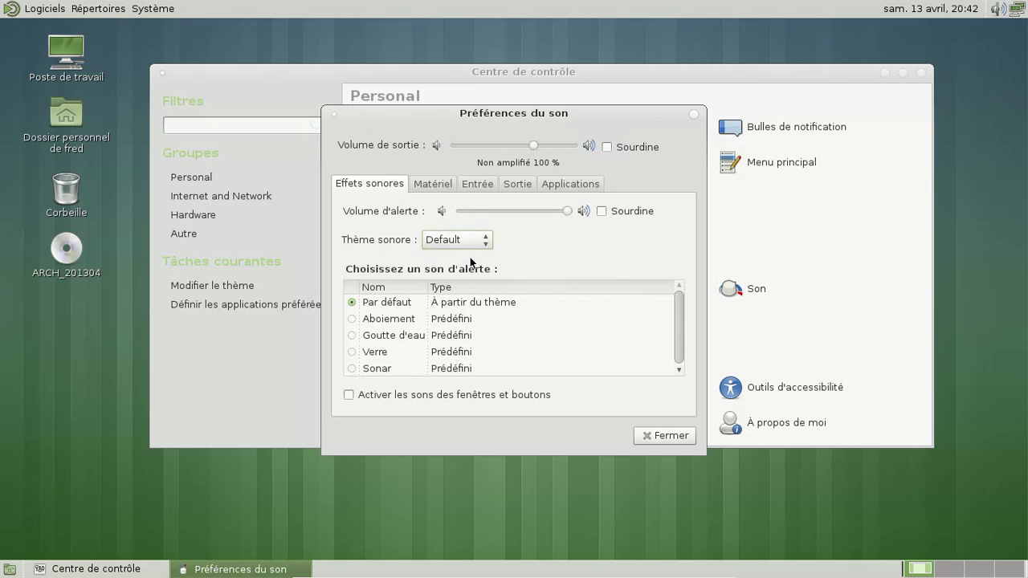
{"action": "left_click", "coordinate": [663, 436]}
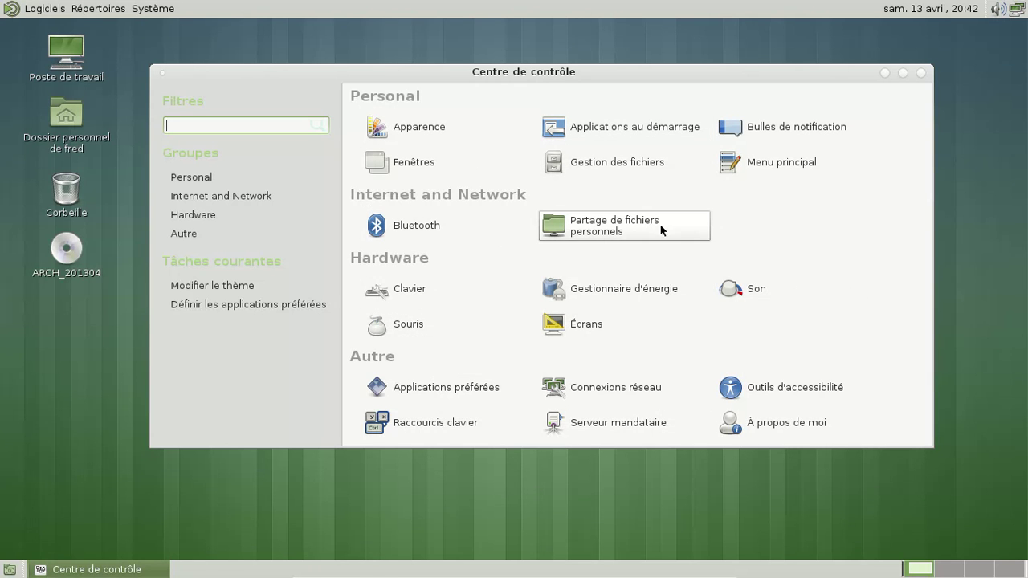
- View and close the Écrans settings, and highlight the Autre group in the control centre
{"action": "left_click", "coordinate": [596, 326]}
{"action": "left_click", "coordinate": [688, 394]}
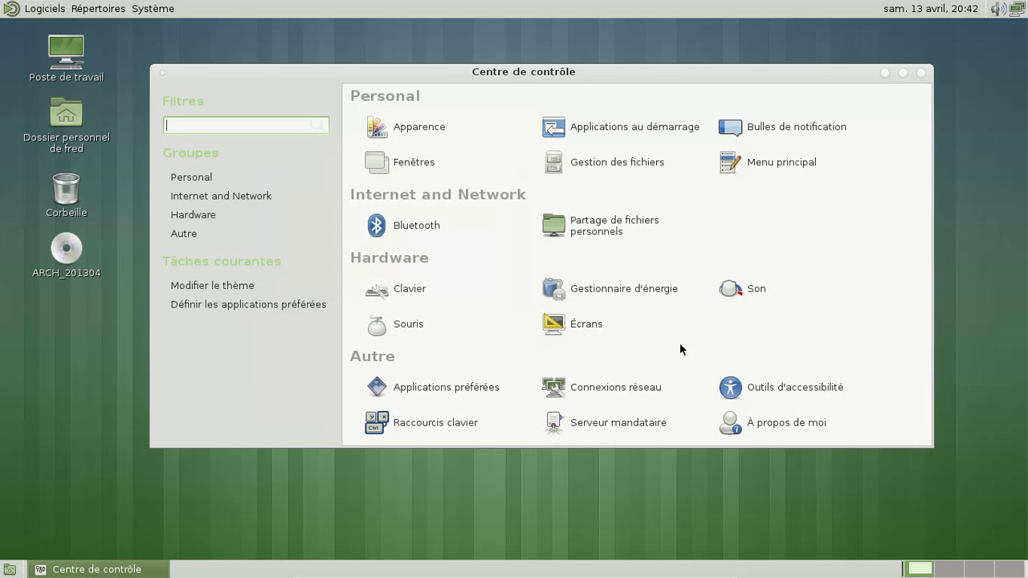
{"action": "left_click", "coordinate": [211, 236]}
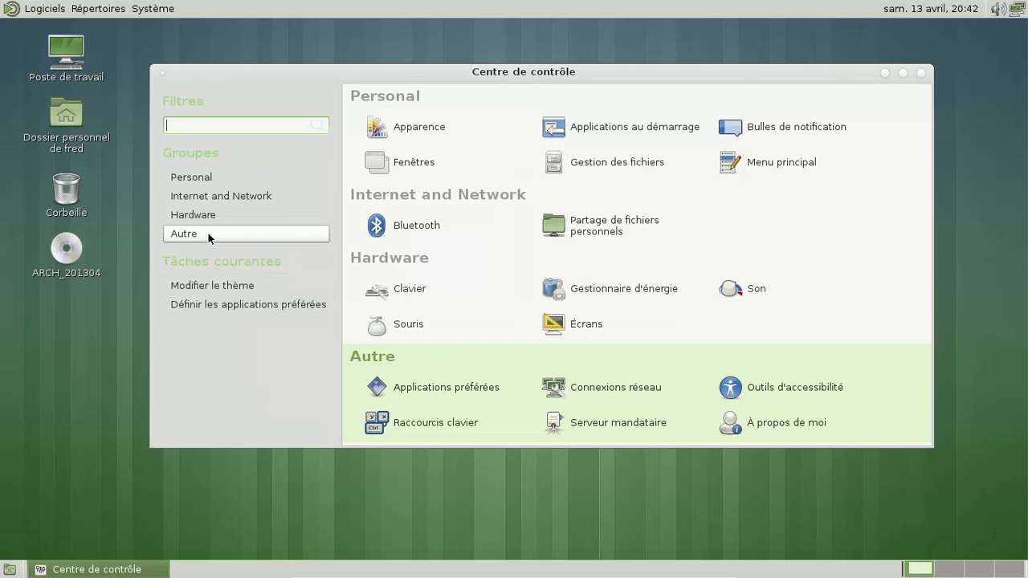
- Highlight the Hardware group and close the Centre de contrôle, with a look at the network connection entries
{"action": "left_click", "coordinate": [212, 214]}
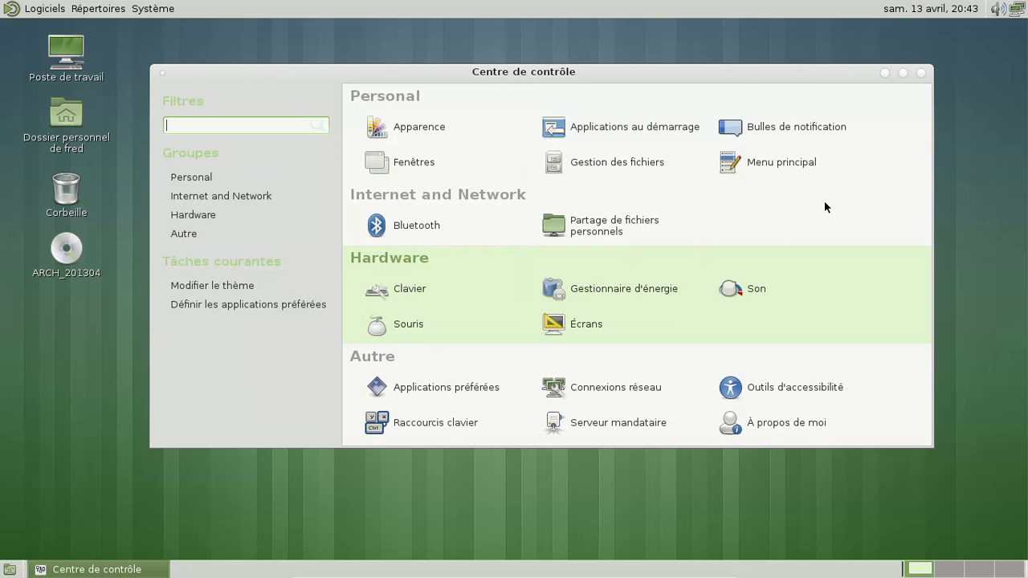
{"action": "left_click", "coordinate": [920, 72]}
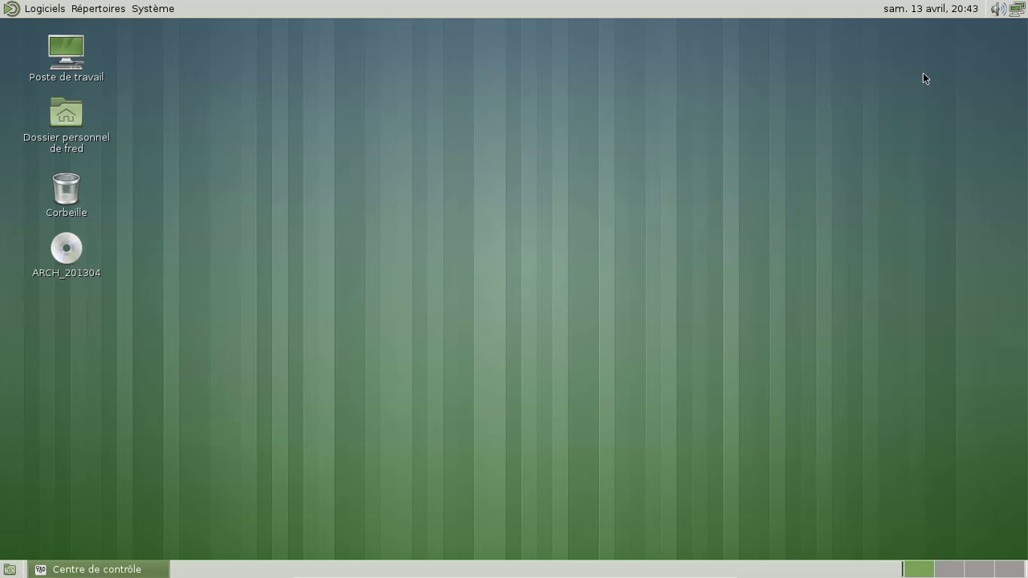
{"action": "left_click", "coordinate": [1014, 11]}
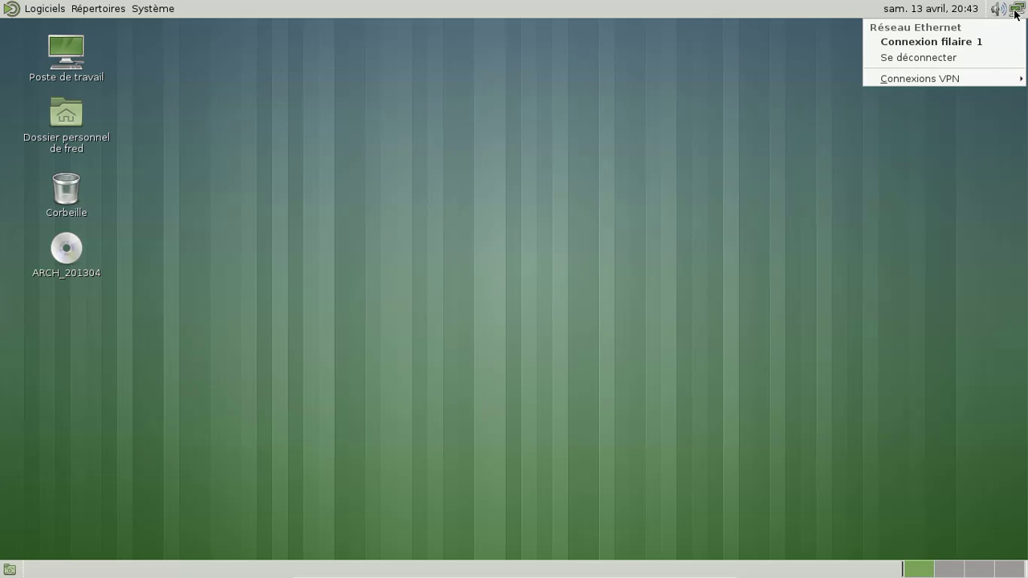
{"action": "left_click", "coordinate": [1016, 11]}
- Look through the elements that can be added to the upper panel and close the list without adding any
{"action": "left_click", "coordinate": [157, 9]}
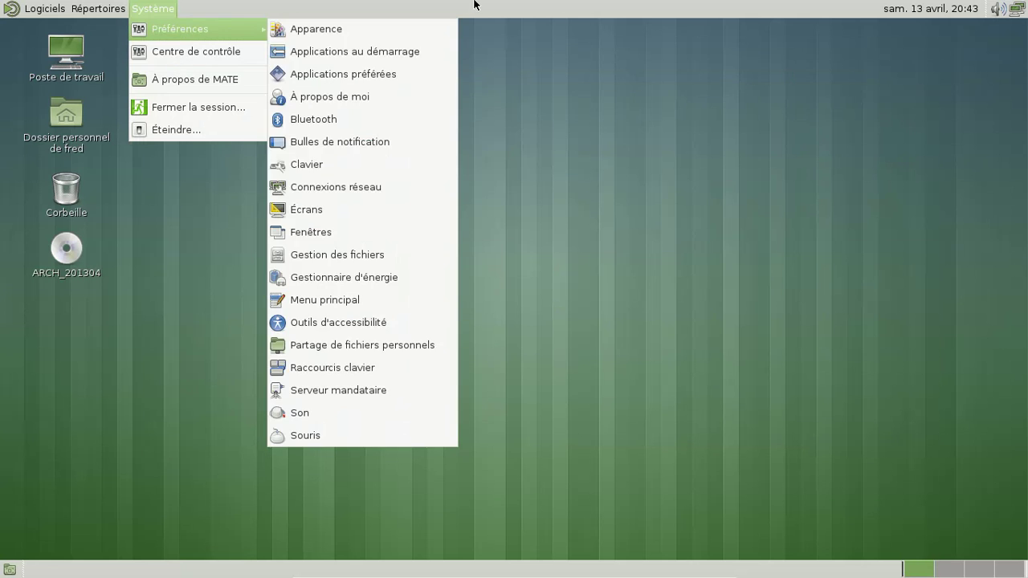
{"action": "left_click", "coordinate": [546, 11]}
{"action": "right_click", "coordinate": [545, 12]}
{"action": "left_click", "coordinate": [562, 15]}
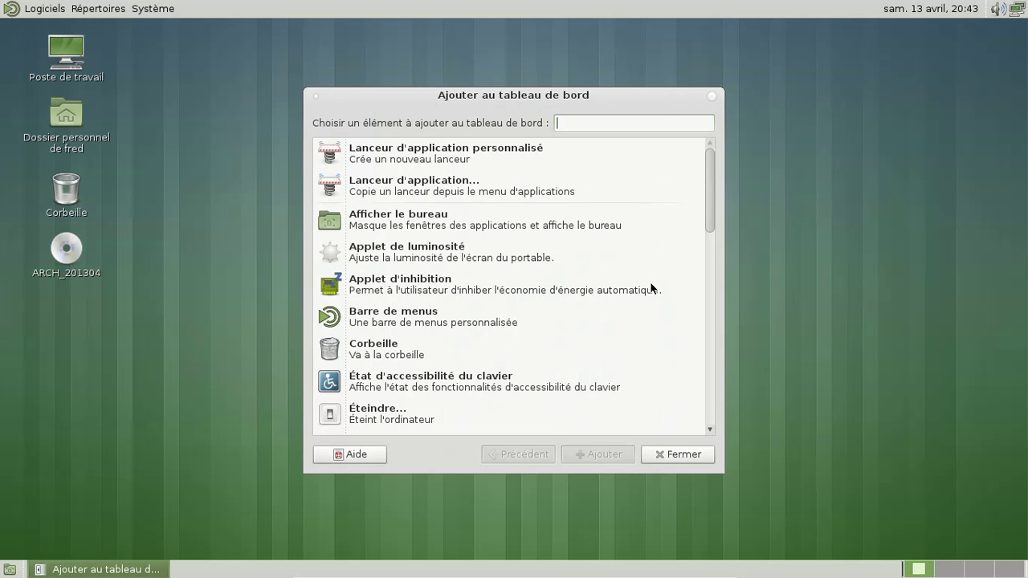
{"action": "scroll", "coordinate": [655, 284], "scroll_direction": "down", "scroll_amount": 10}
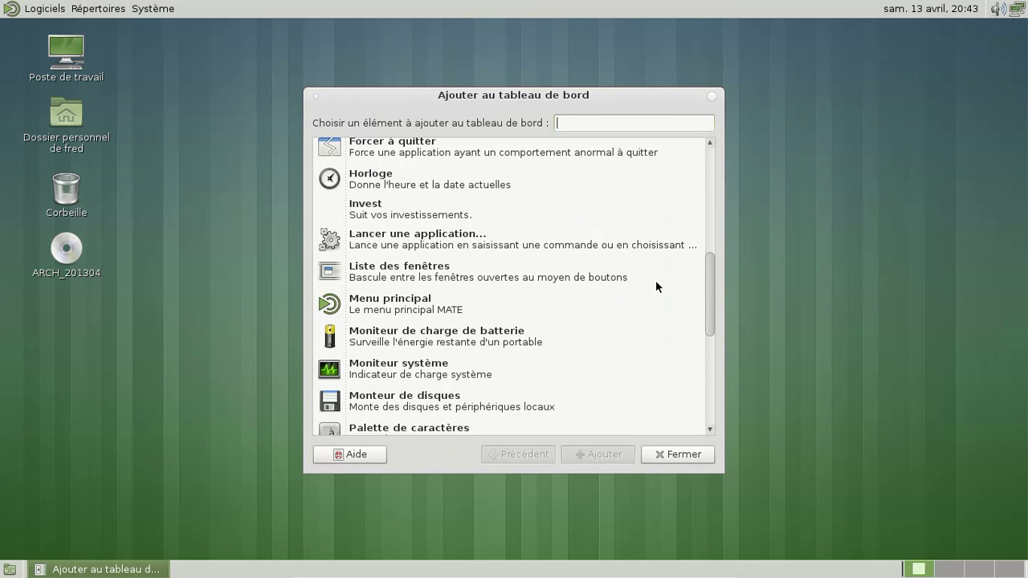
{"action": "scroll", "coordinate": [656, 282], "scroll_direction": "down", "scroll_amount": 6}
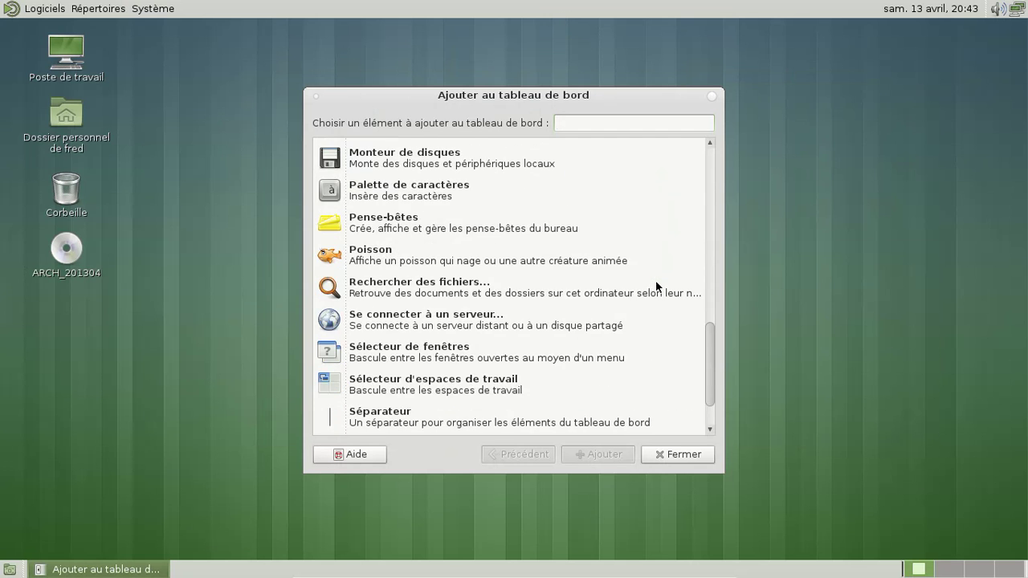
{"action": "scroll", "coordinate": [655, 280], "scroll_direction": "up", "scroll_amount": 15}
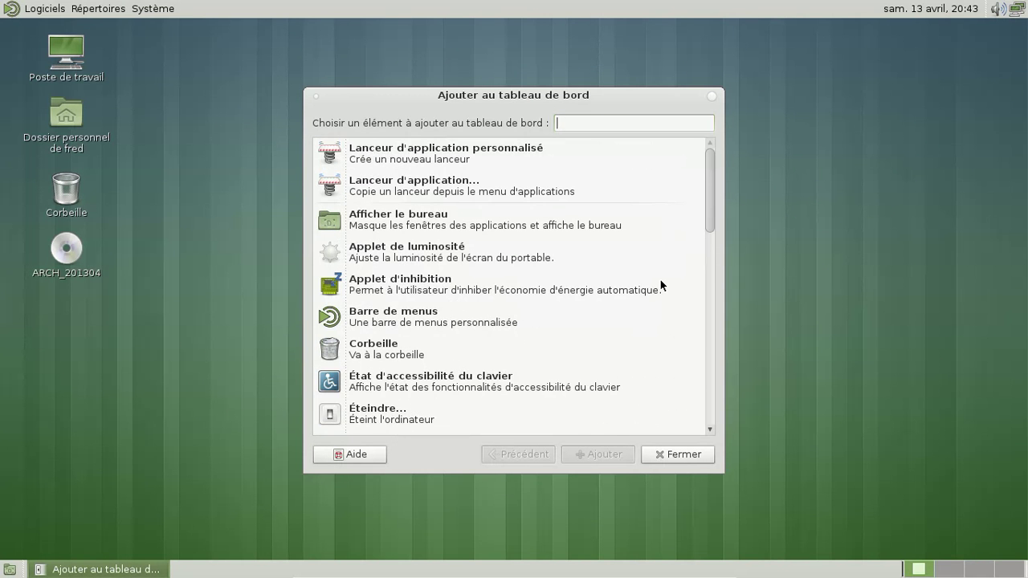
{"action": "scroll", "coordinate": [660, 282], "scroll_direction": "down", "scroll_amount": 2}
{"action": "scroll", "coordinate": [660, 283], "scroll_direction": "down", "scroll_amount": 3}
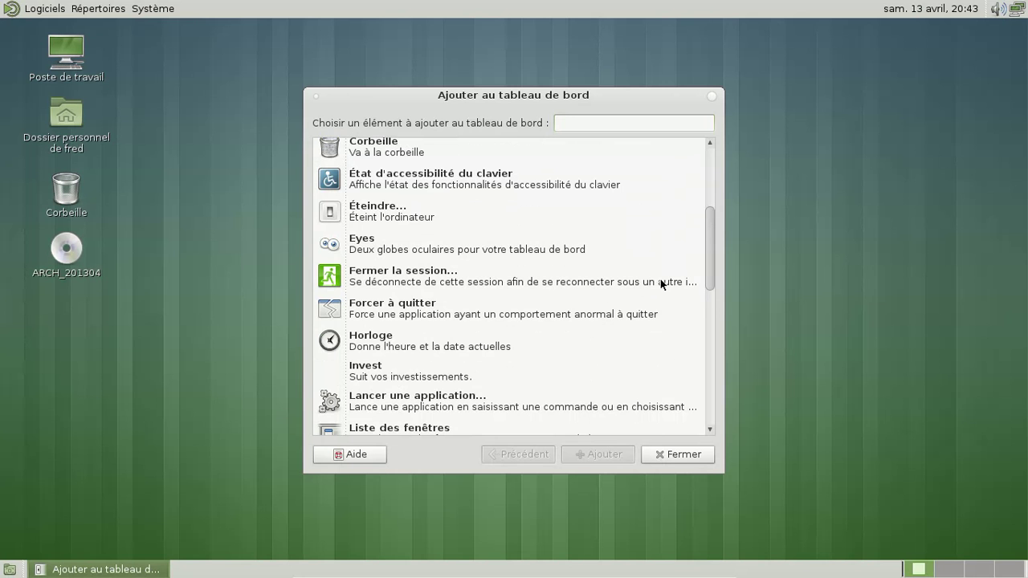
{"action": "scroll", "coordinate": [660, 279], "scroll_direction": "down", "scroll_amount": 3}
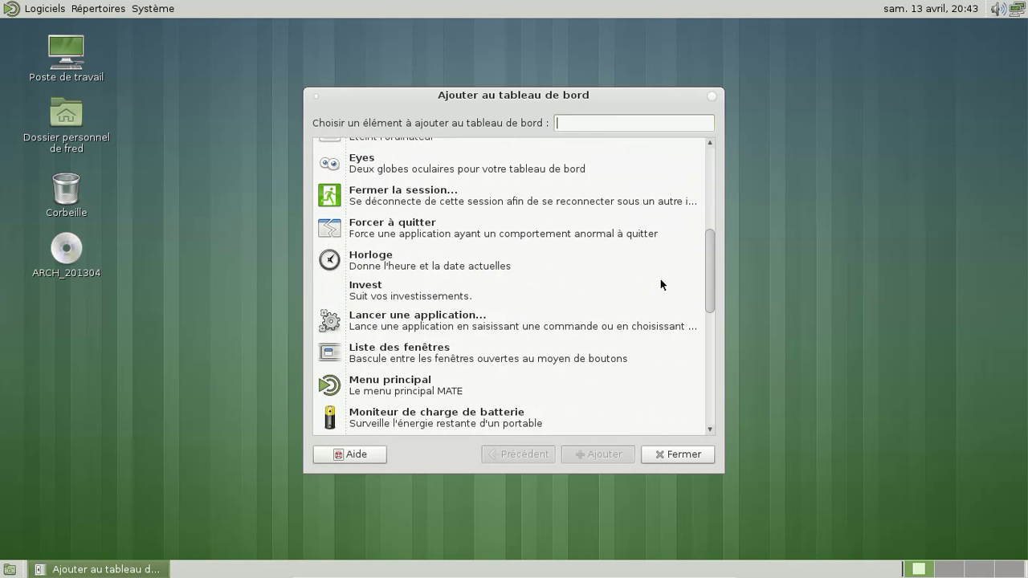
{"action": "scroll", "coordinate": [661, 283], "scroll_direction": "down", "scroll_amount": 3}
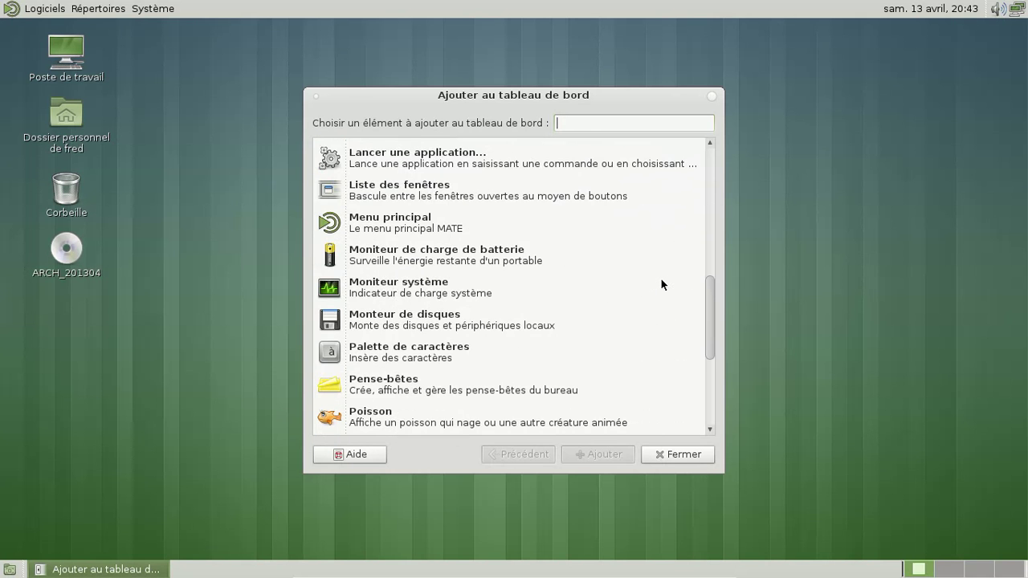
{"action": "scroll", "coordinate": [661, 284], "scroll_direction": "down", "scroll_amount": 3}
{"action": "scroll", "coordinate": [661, 285], "scroll_direction": "down", "scroll_amount": 3}
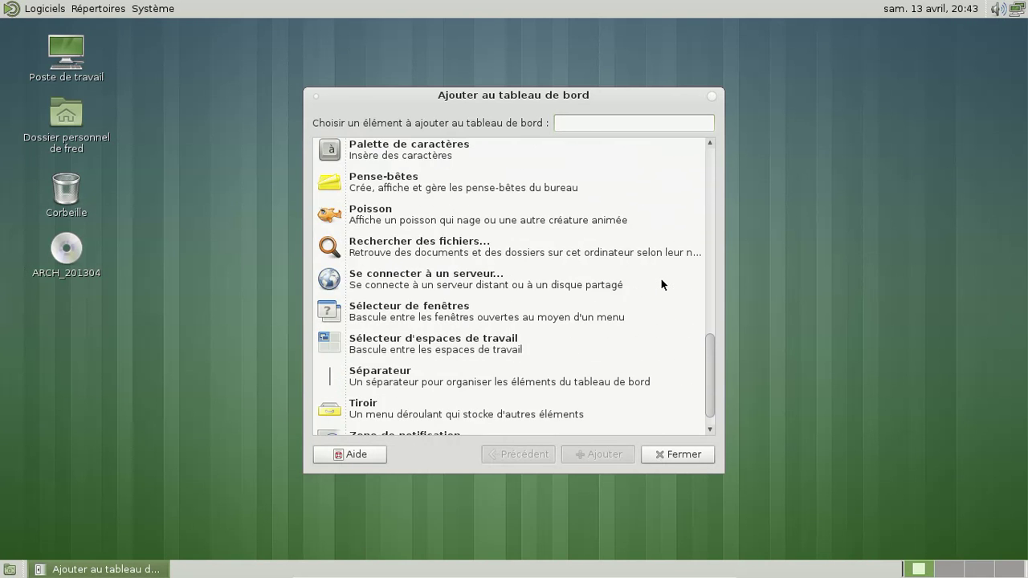
{"action": "scroll", "coordinate": [661, 281], "scroll_direction": "down", "scroll_amount": 1}
{"action": "scroll", "coordinate": [660, 278], "scroll_direction": "up", "scroll_amount": 5}
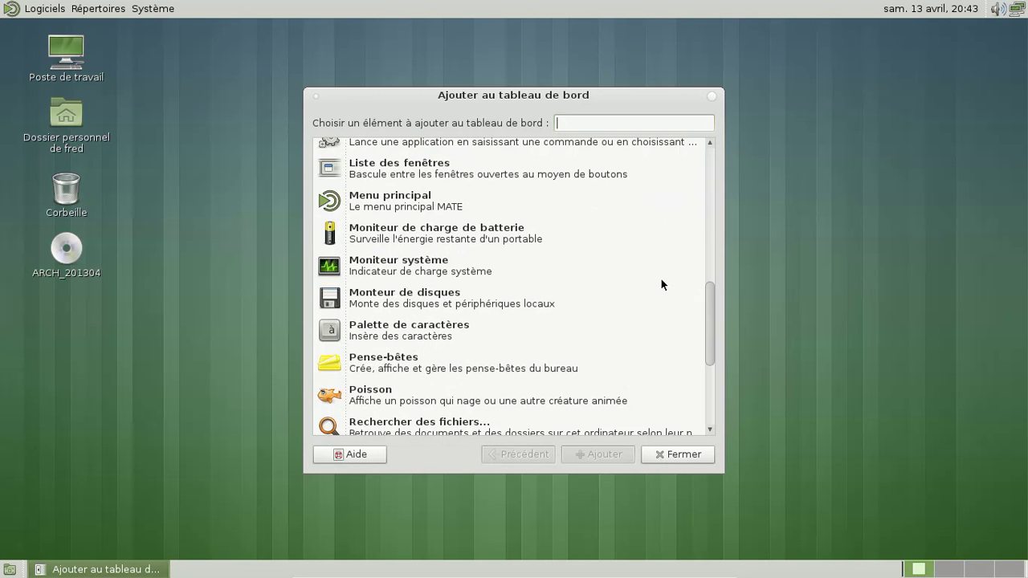
{"action": "left_click_drag", "start_coordinate": [712, 326], "coordinate": [718, 131]}
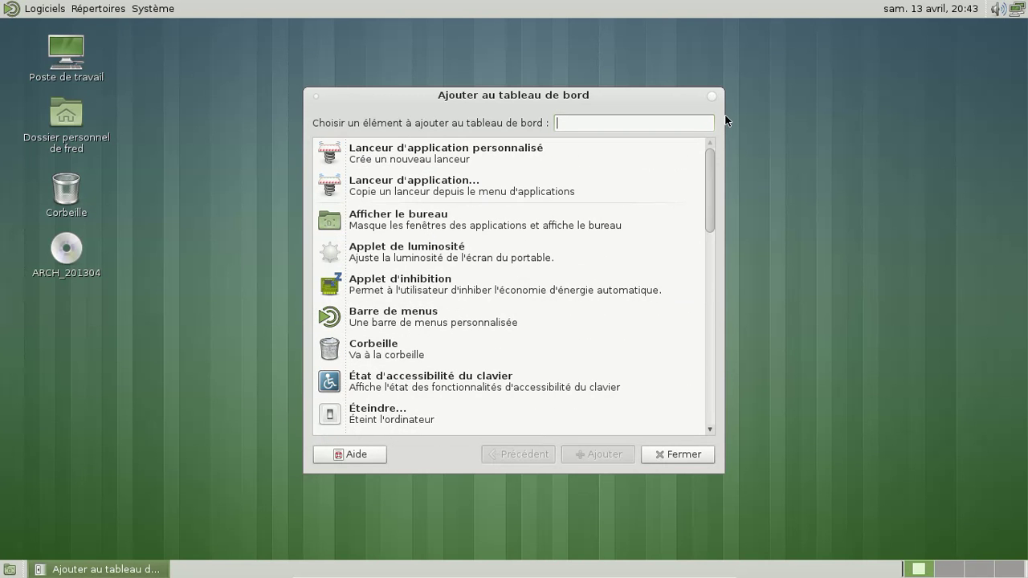
{"action": "left_click", "coordinate": [691, 452]}
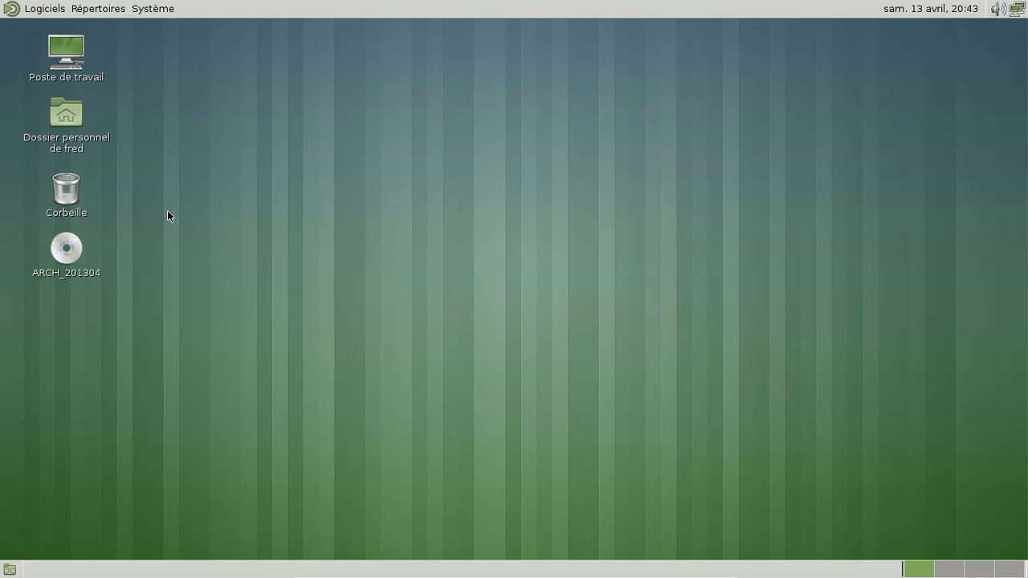
- Look over the Logiciels categories, launch Firefox, and close its Mozilla start page tab
{"action": "left_click", "coordinate": [45, 9]}
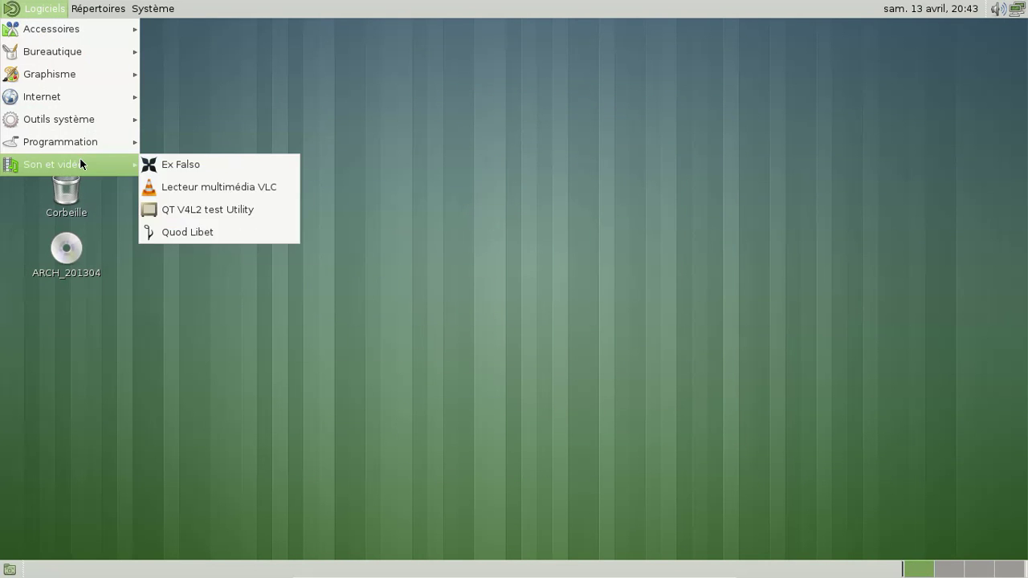
{"action": "mouse_move", "coordinate": [76, 141]}
{"action": "mouse_move", "coordinate": [80, 119]}
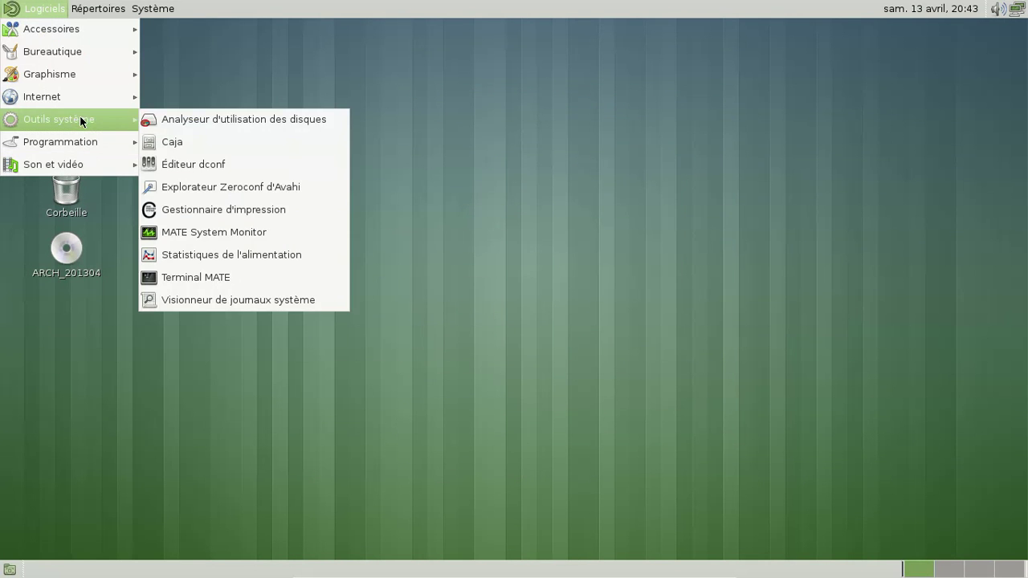
{"action": "mouse_move", "coordinate": [81, 100]}
{"action": "left_click", "coordinate": [206, 141]}
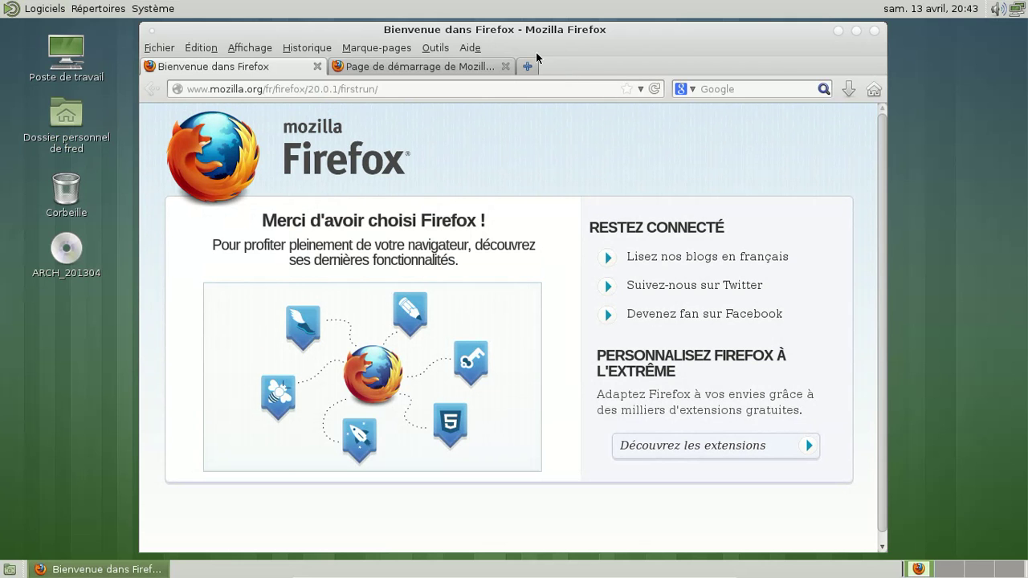
{"action": "left_click", "coordinate": [505, 66]}
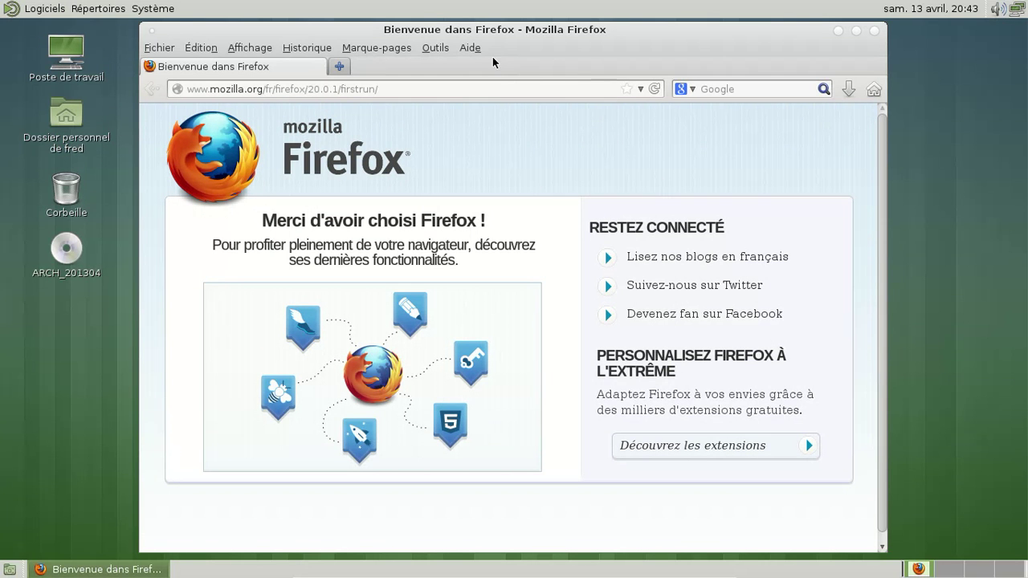
{"action": "left_click", "coordinate": [419, 89]}
{"action": "key", "text": "ctrl+a"}
{"action": "type", "text": "w"}
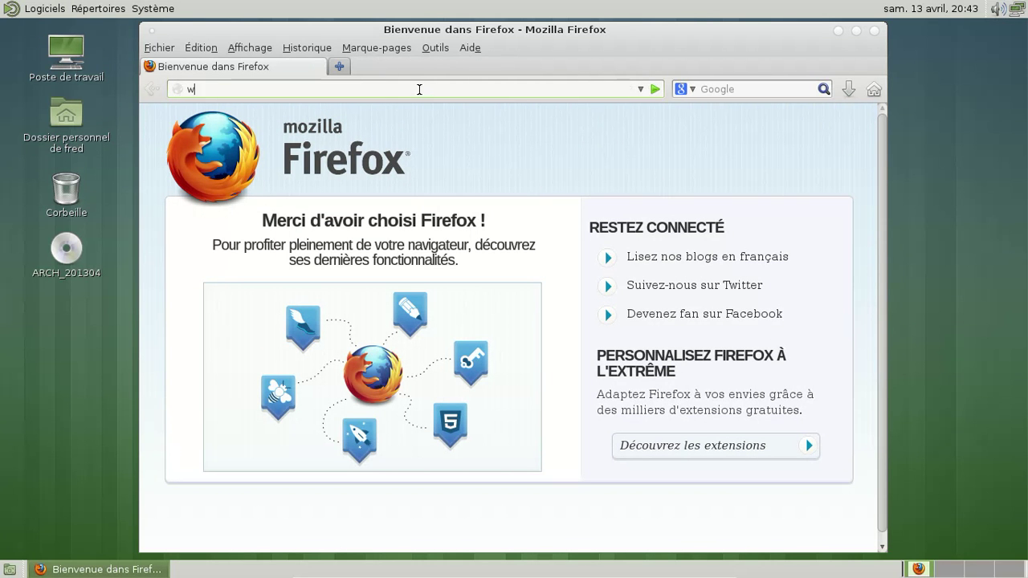
{"action": "type", "text": "ww.mate"}
{"action": "type", "text": "-desktop"}
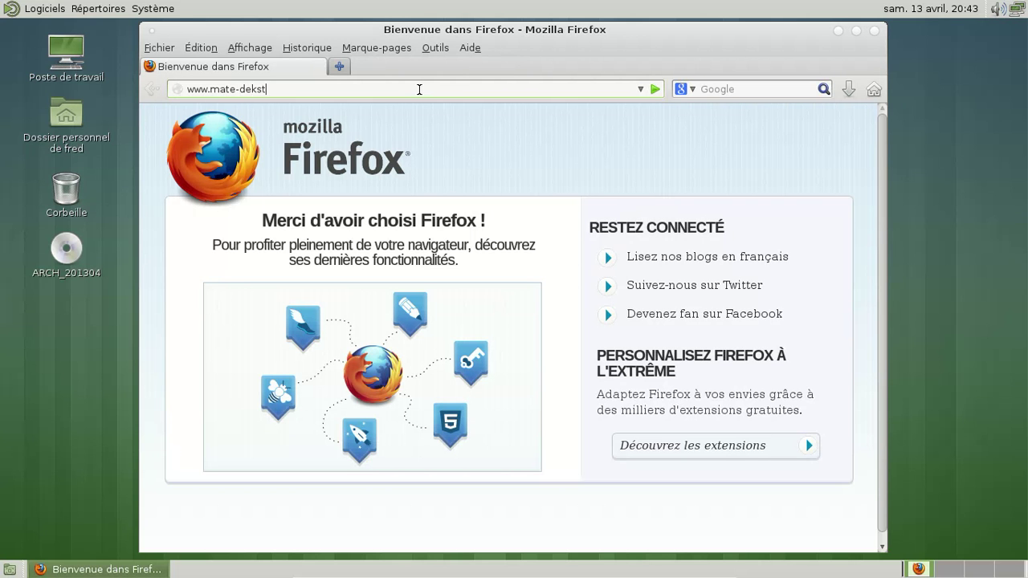
{"action": "key", "text": "BackSpace"}
{"action": "key", "text": "BackSpace"}
{"action": "key", "text": "BackSpace"}
{"action": "key", "text": "BackSpace"}
{"action": "key", "text": "BackSpace"}
{"action": "type", "text": "skto"}
{"action": "key", "text": "BackSpace"}
{"action": "key", "text": "BackSpace"}
{"action": "key", "text": "BackSpace"}
{"action": "key", "text": "BackSpace"}
{"action": "type", "text": "sktop.org"}
{"action": "key", "text": "Return"}
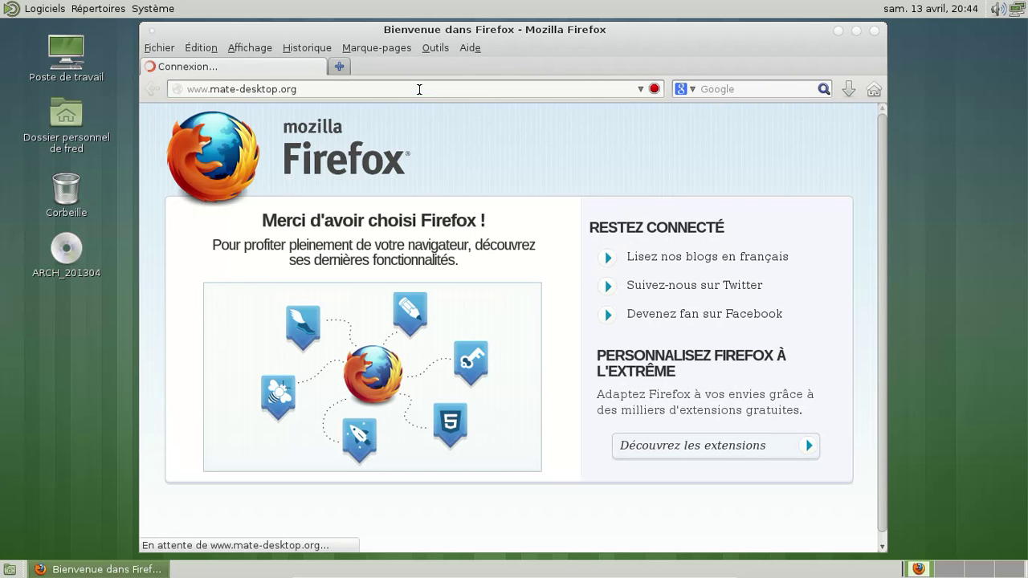
- Show the Barre personnelle in Firefox and hide the Barre de menus
{"action": "right_click", "coordinate": [512, 45]}
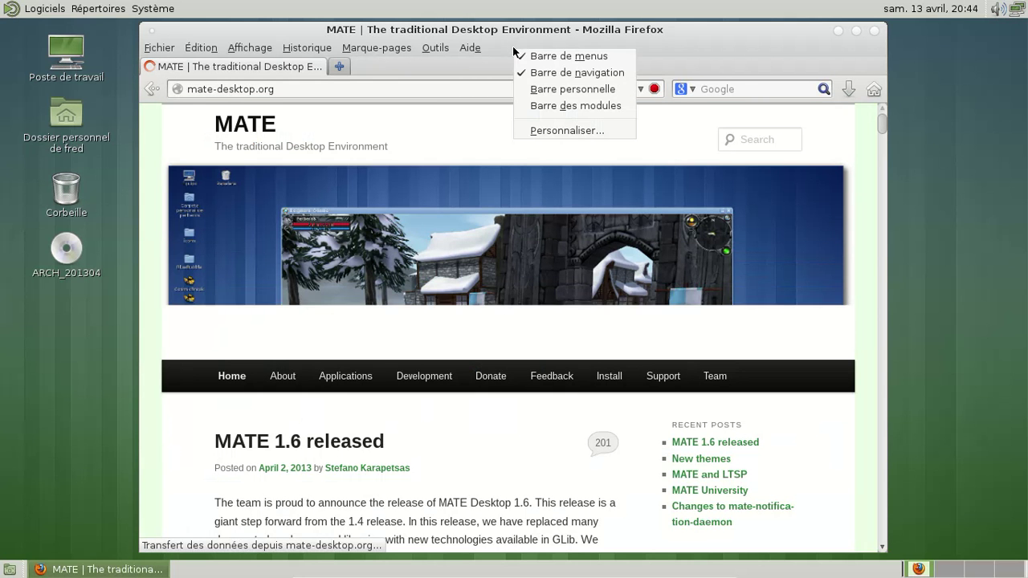
{"action": "left_click", "coordinate": [562, 88]}
{"action": "right_click", "coordinate": [552, 51]}
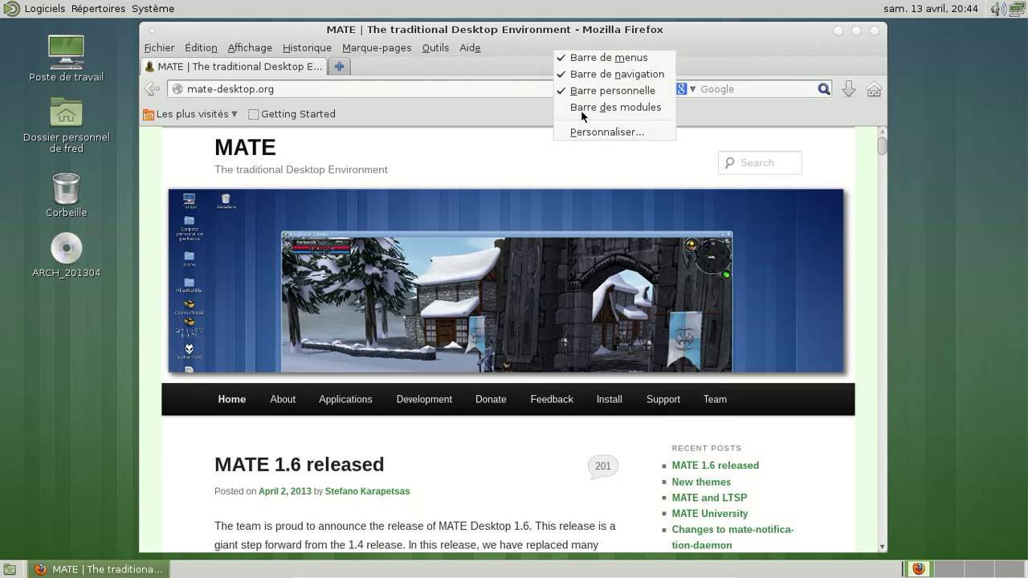
{"action": "left_click", "coordinate": [586, 57]}
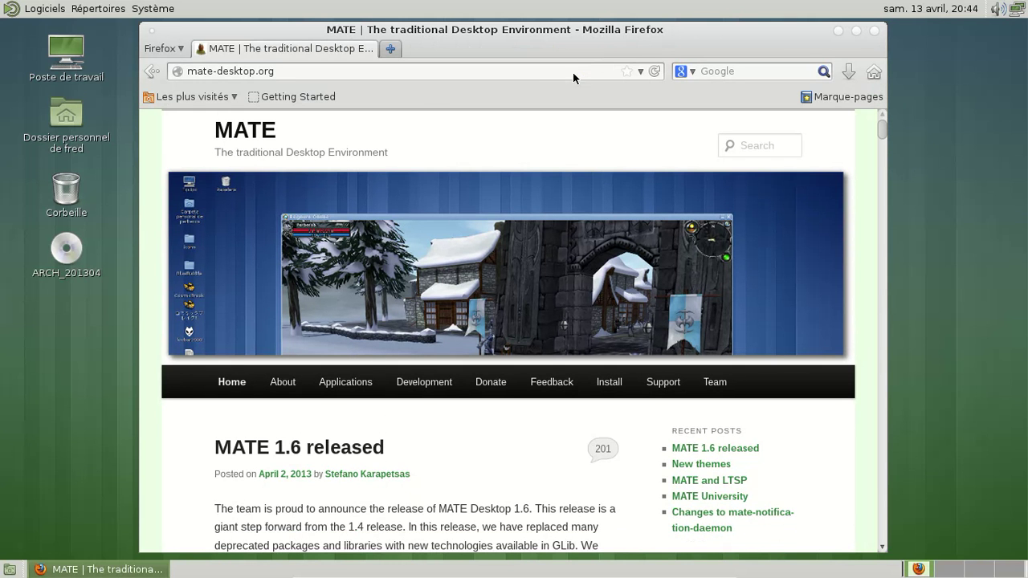
- Skim the MATE home page, view the Firefox version information, and close both the information window and the browser
{"action": "scroll", "coordinate": [588, 215], "scroll_direction": "down", "scroll_amount": 4}
{"action": "scroll", "coordinate": [592, 221], "scroll_direction": "up", "scroll_amount": 4}
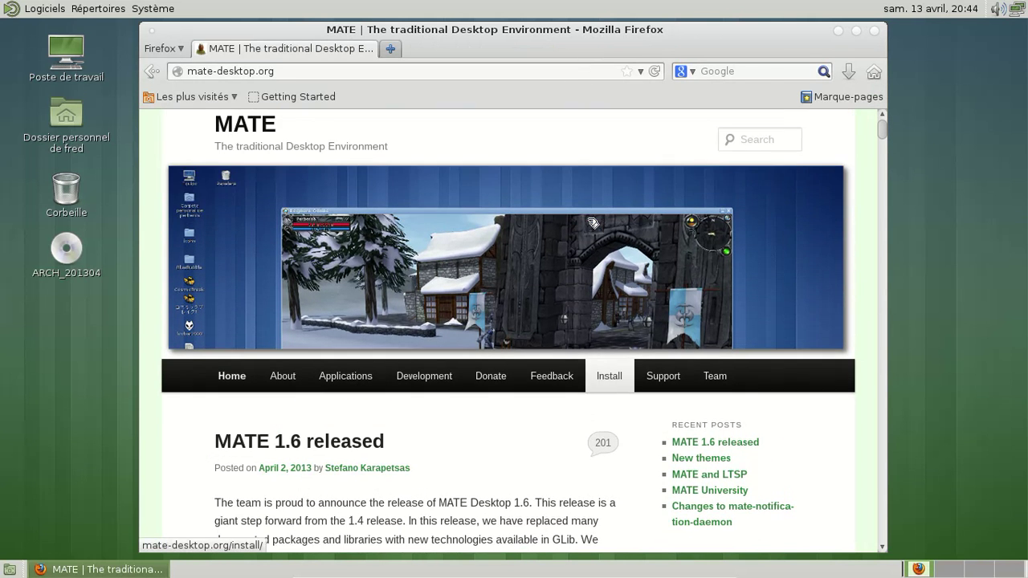
{"action": "left_click", "coordinate": [164, 49]}
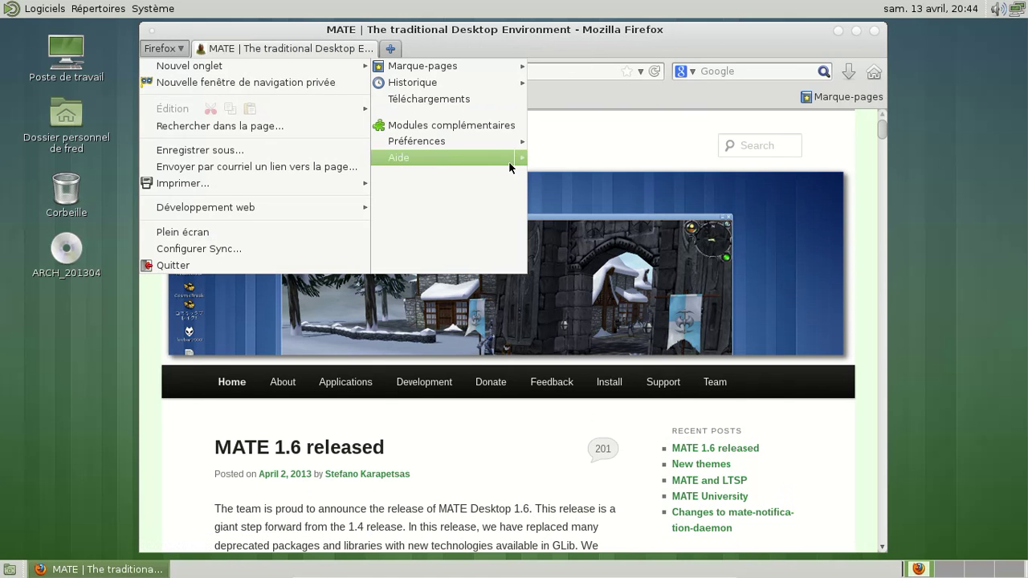
{"action": "mouse_move", "coordinate": [515, 159]}
{"action": "left_click", "coordinate": [589, 255]}
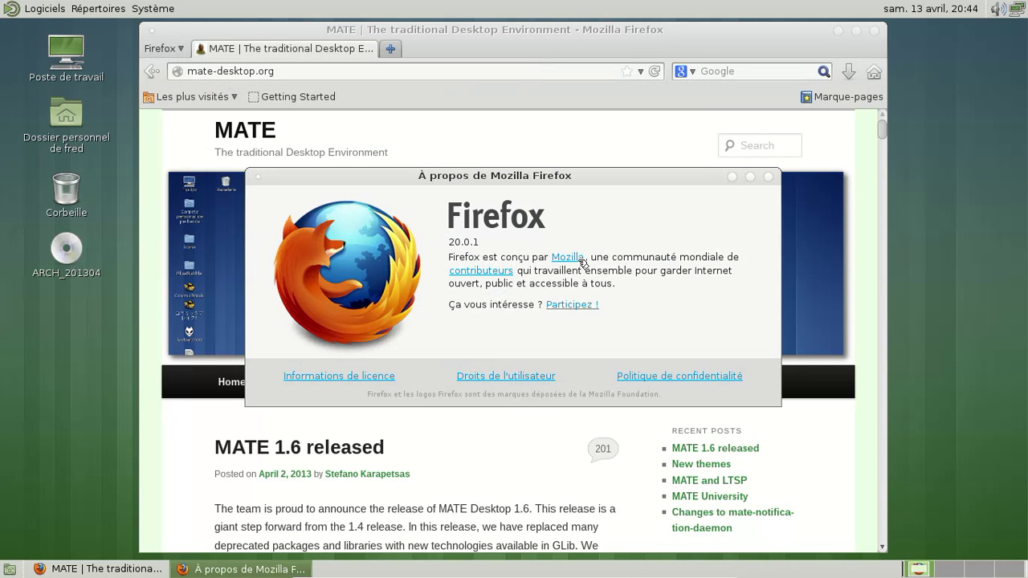
{"action": "left_click", "coordinate": [768, 177]}
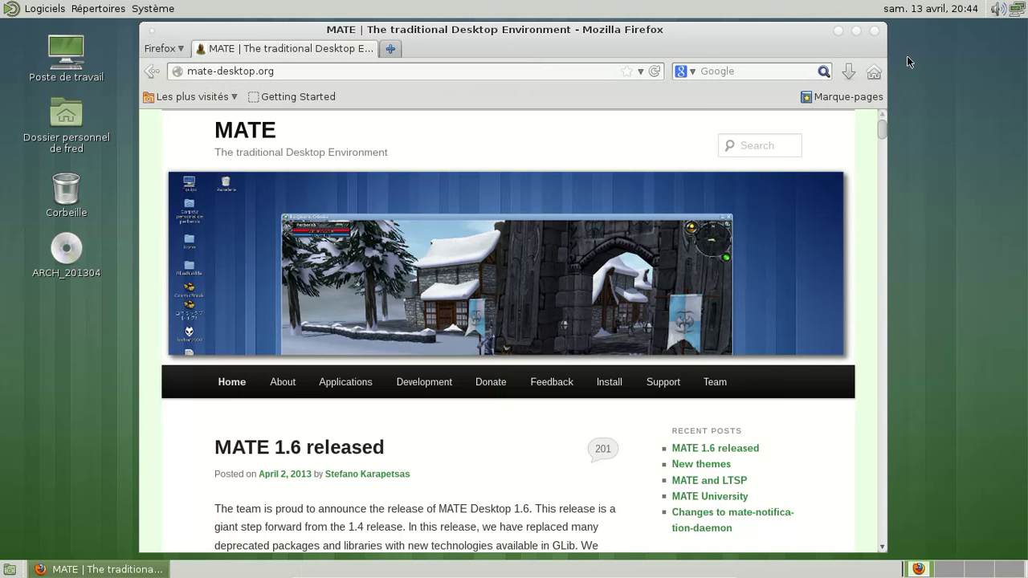
{"action": "left_click", "coordinate": [877, 31]}
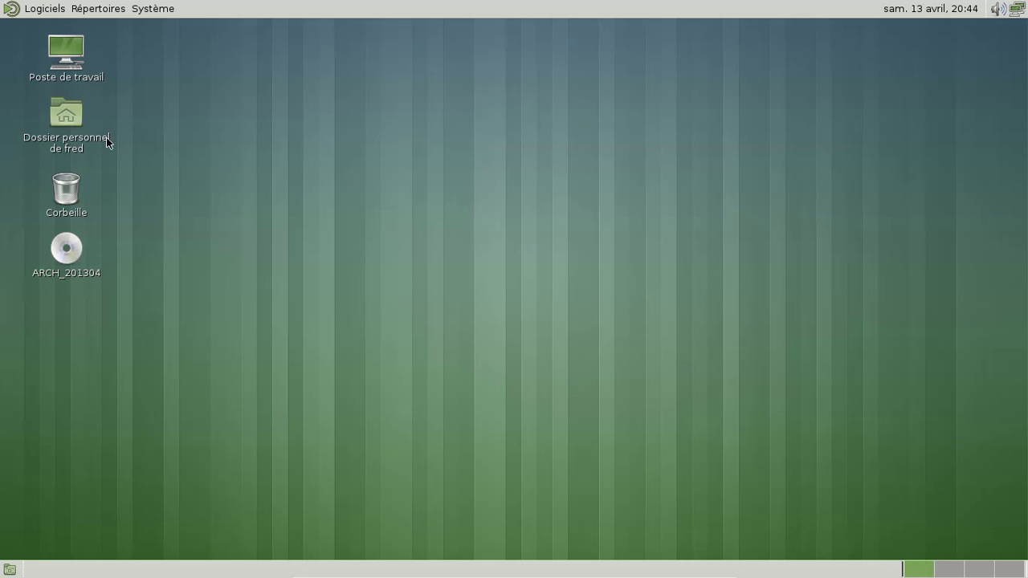
- Look over the Répertoires entries and the Système preferences list, and open the Clavier settings
{"action": "left_click", "coordinate": [47, 9]}
{"action": "mouse_move", "coordinate": [88, 10]}
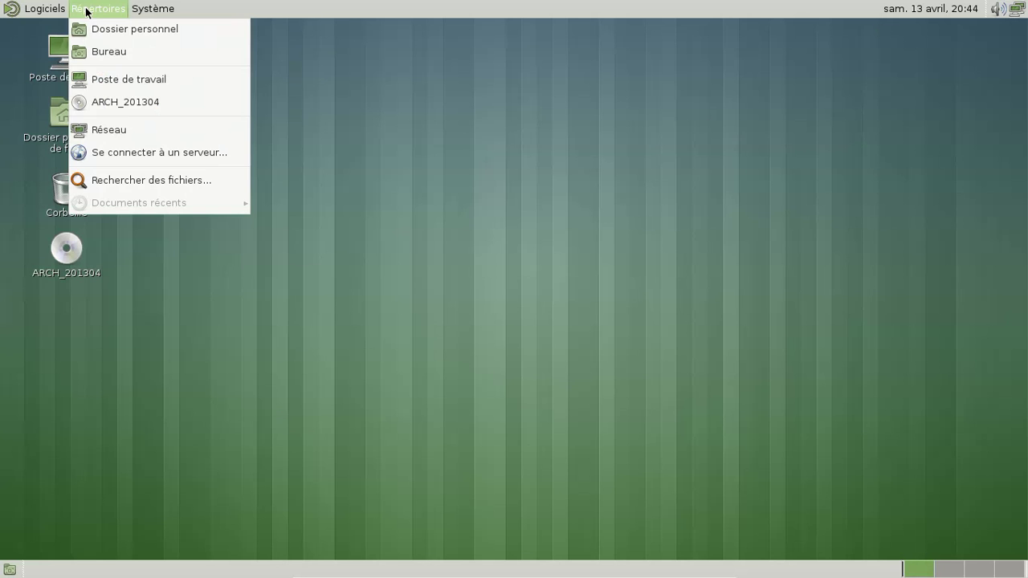
{"action": "mouse_move", "coordinate": [154, 15]}
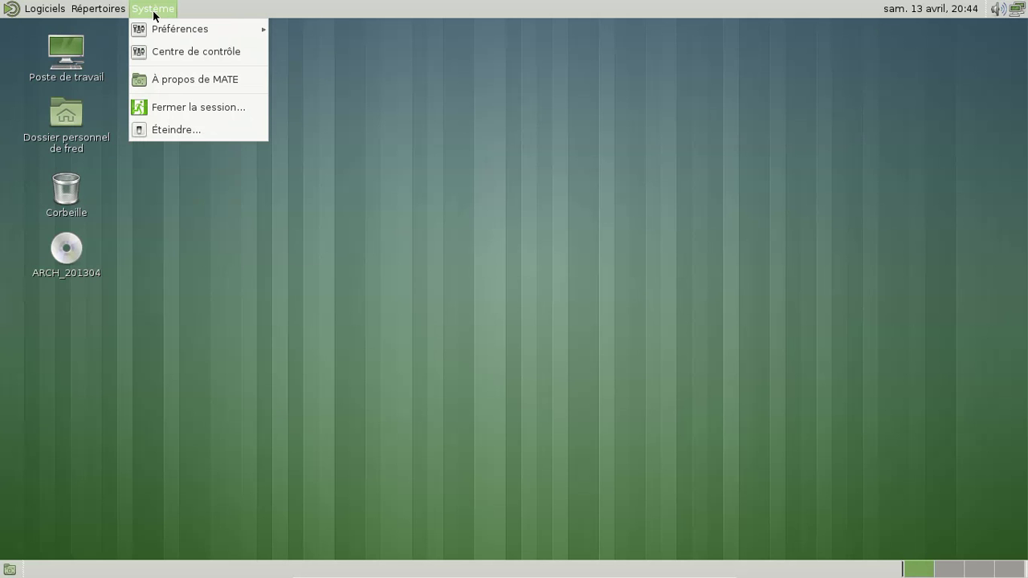
{"action": "mouse_move", "coordinate": [168, 35]}
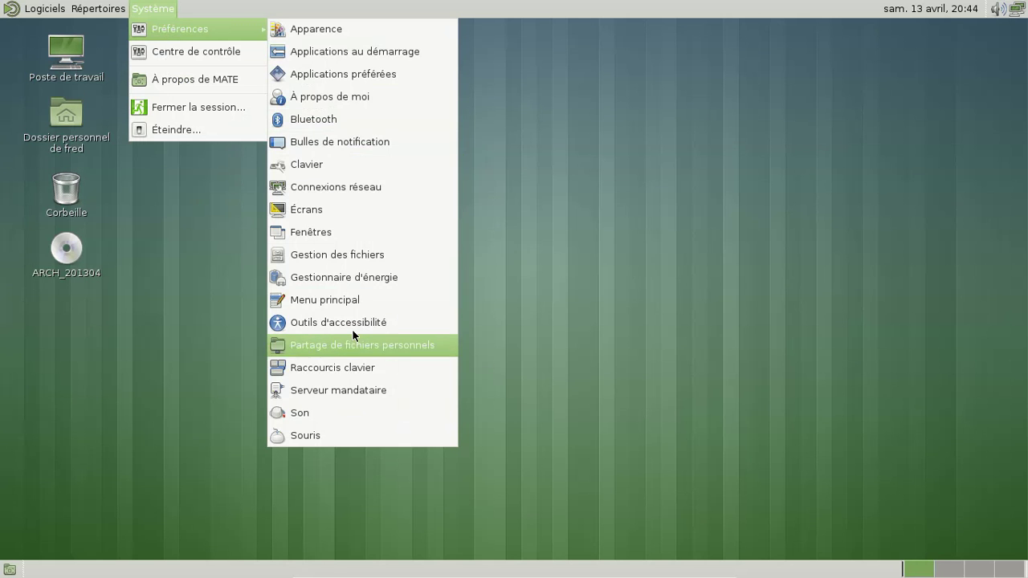
{"action": "left_click", "coordinate": [328, 170]}
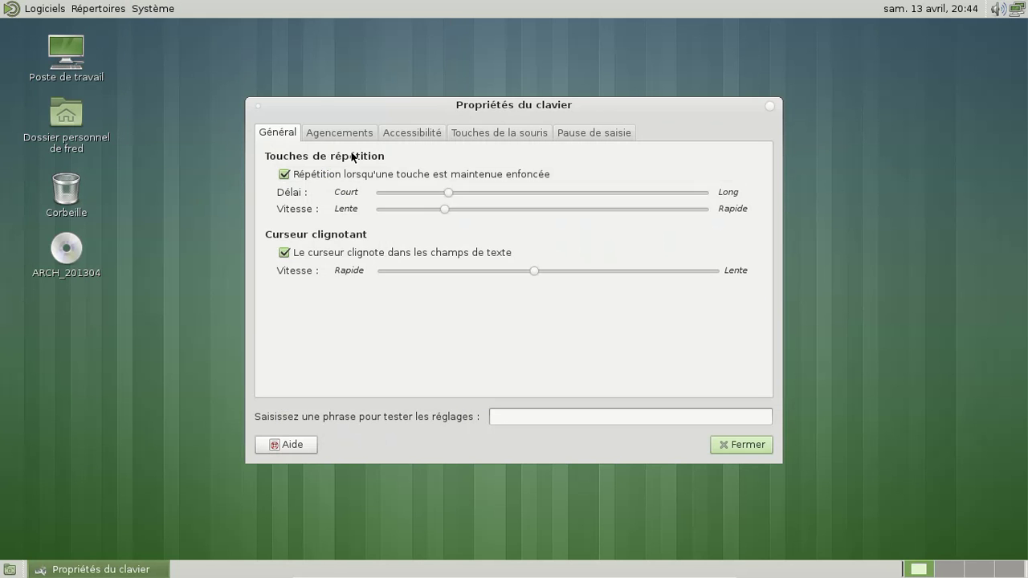
- Go through the keyboard's Agencements, Accessibilité, Touches de la souris and Pause de saisie settings, and close the Propriétés du clavier window
{"action": "left_click", "coordinate": [349, 136]}
{"action": "left_click", "coordinate": [394, 134]}
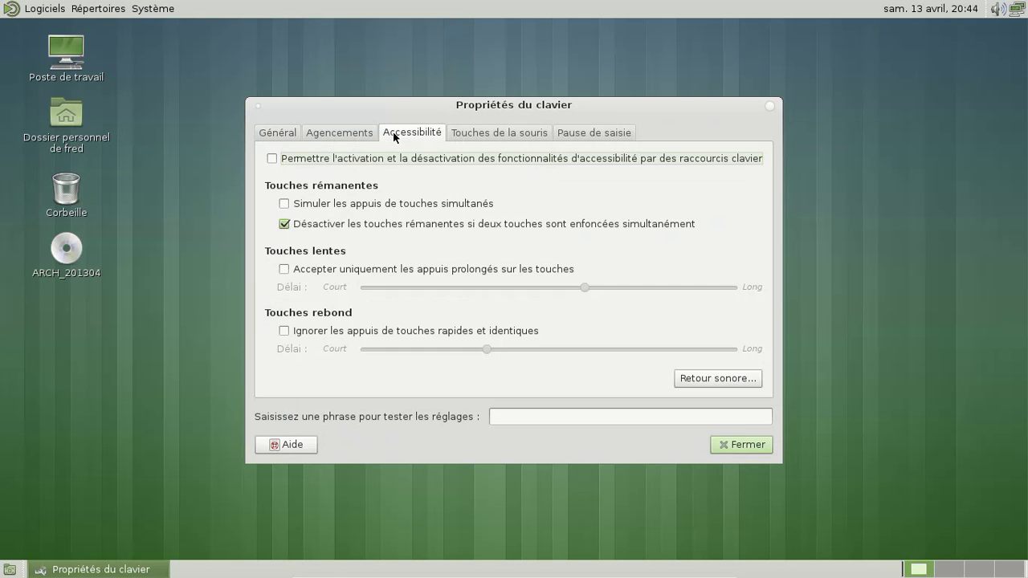
{"action": "left_click", "coordinate": [472, 135]}
{"action": "left_click", "coordinate": [604, 131]}
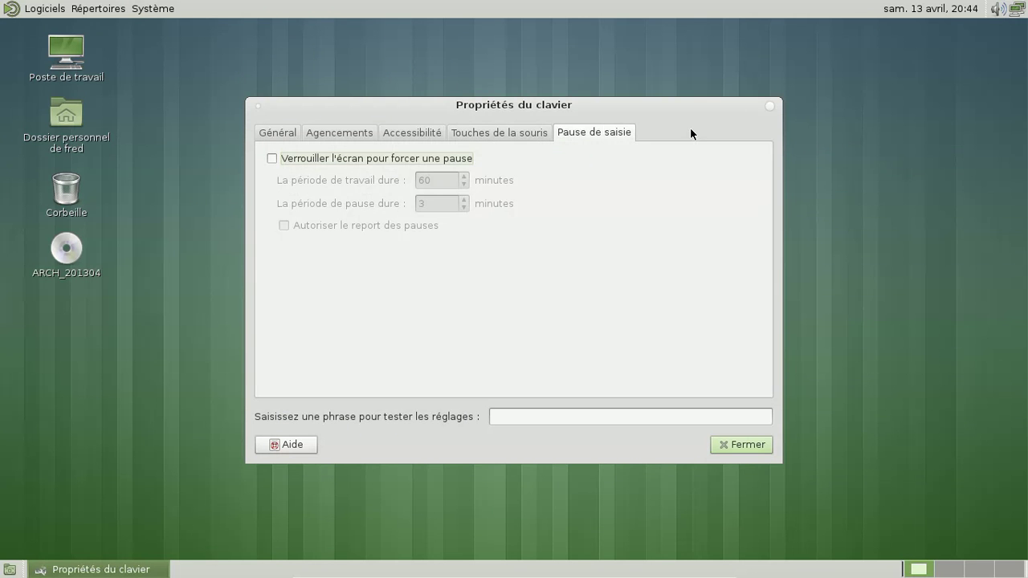
{"action": "left_click", "coordinate": [769, 106]}
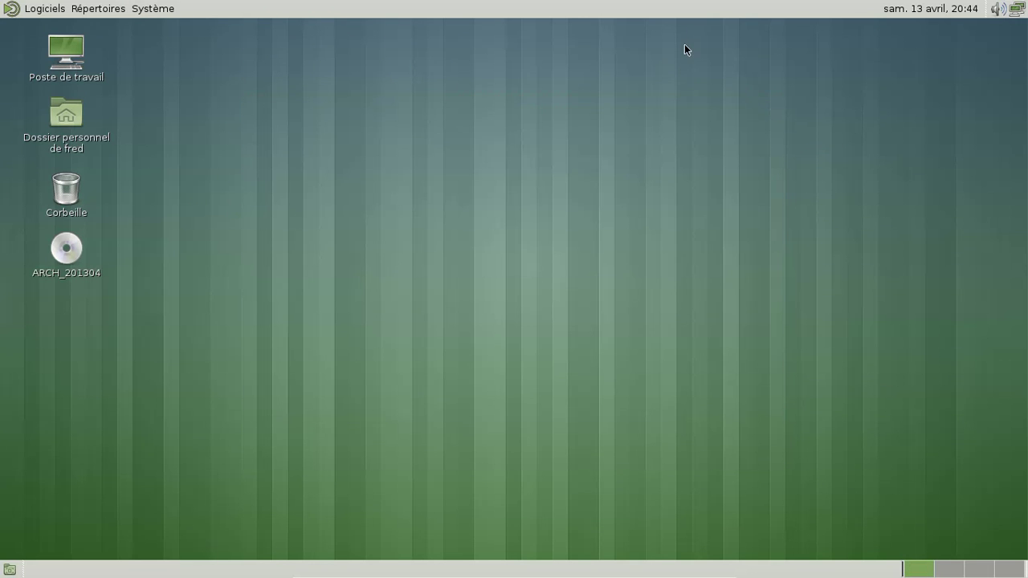
- Launch the Rechercher des fichiers tool from the Accessoires category to view its search window, and close it
{"action": "right_click", "coordinate": [722, 9]}
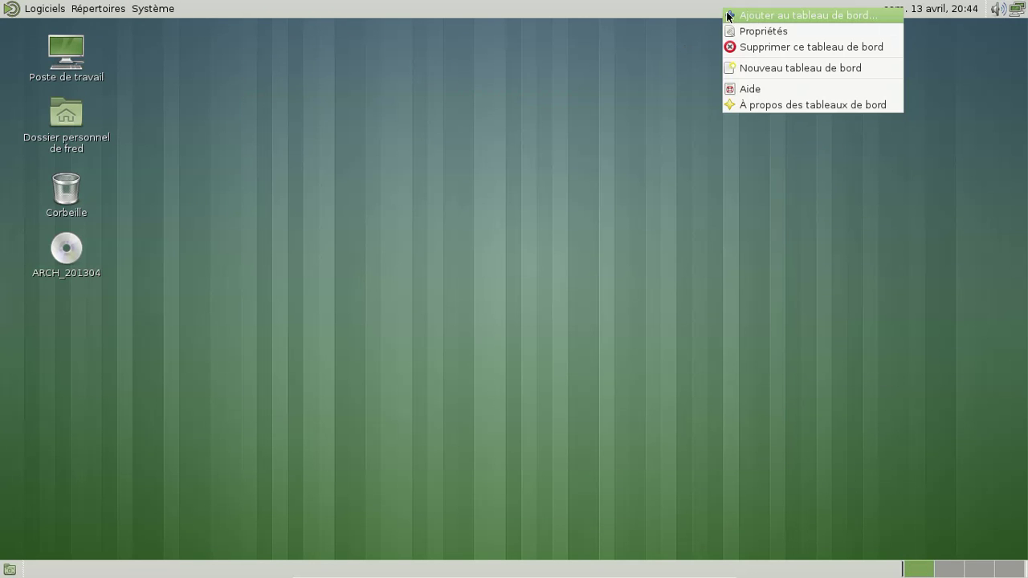
{"action": "left_click", "coordinate": [141, 118]}
{"action": "left_click", "coordinate": [46, 9]}
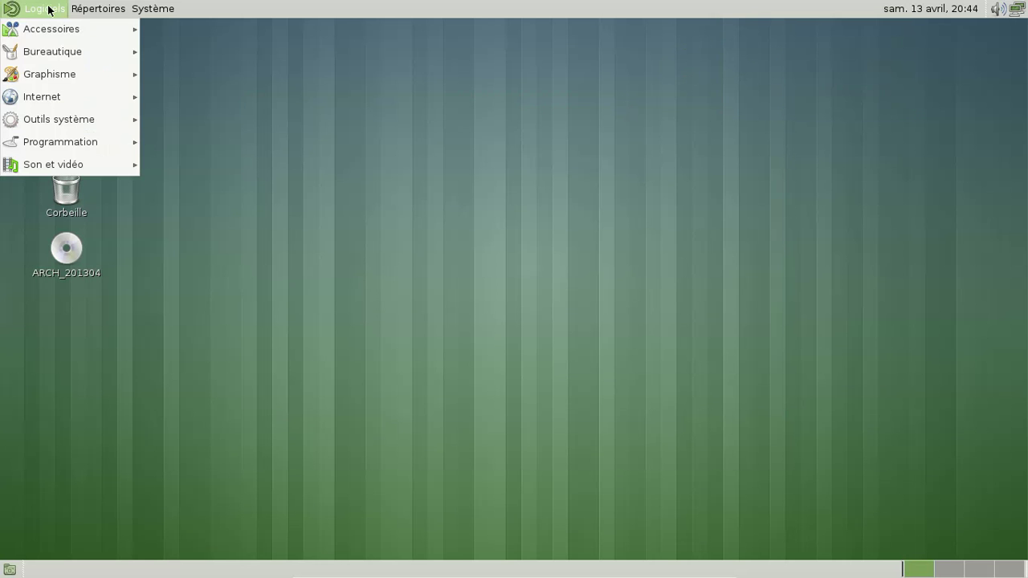
{"action": "mouse_move", "coordinate": [45, 44]}
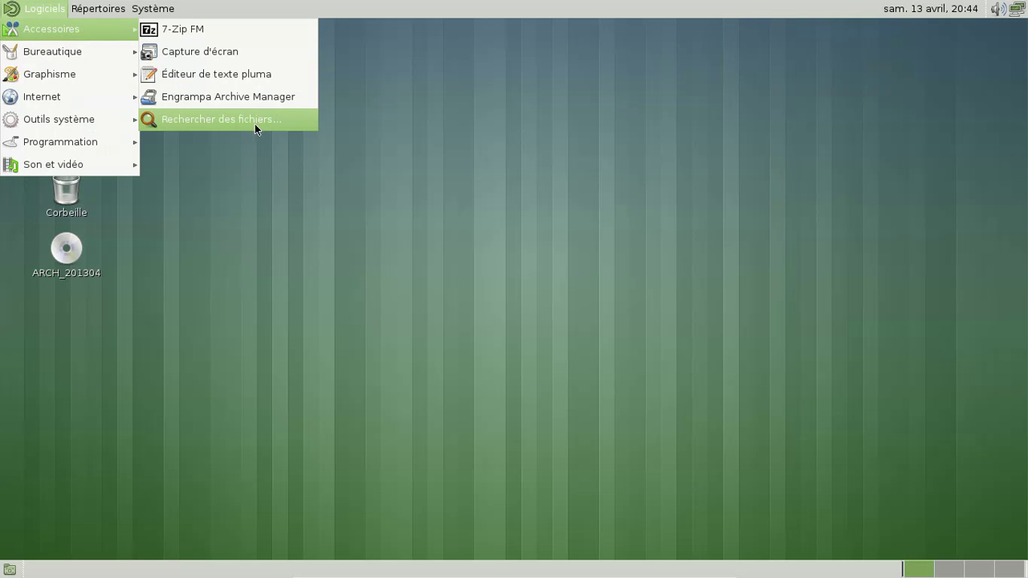
{"action": "left_click", "coordinate": [223, 126]}
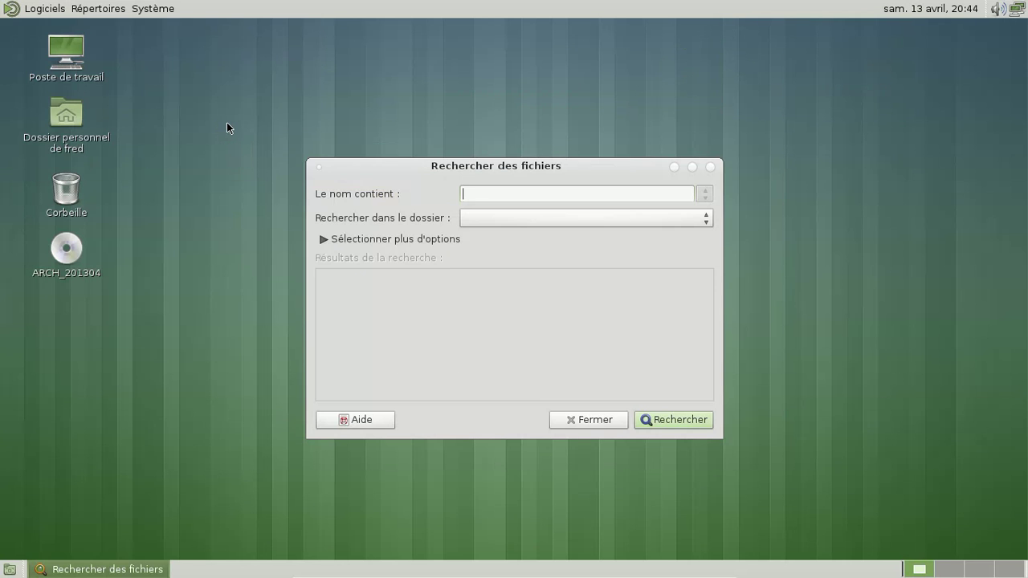
{"action": "left_click", "coordinate": [706, 168]}
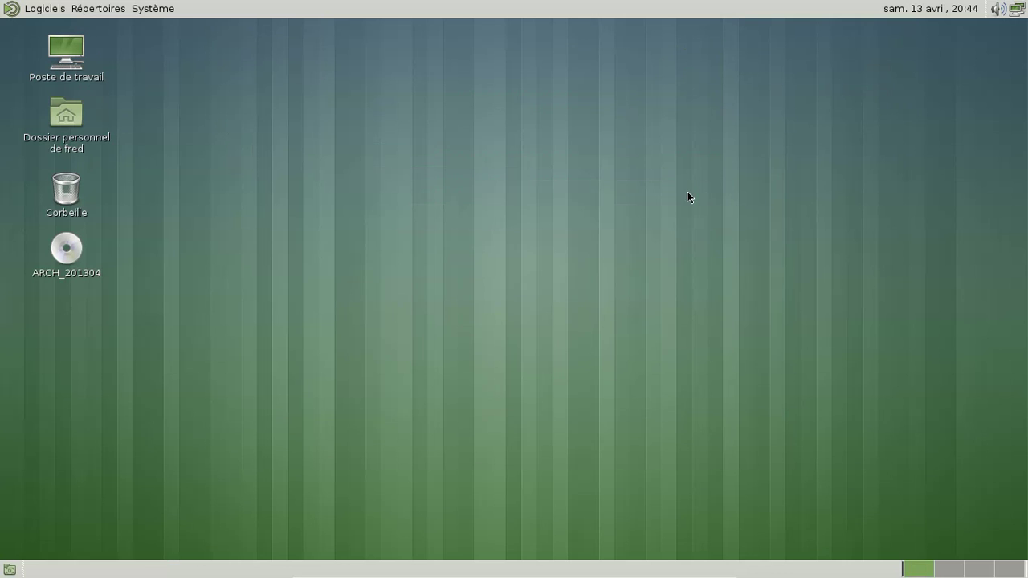
- Look over the applications under Son et vidéo, Outils système, Graphisme and Accessoires, and the Système entries
{"action": "left_click", "coordinate": [39, 8]}
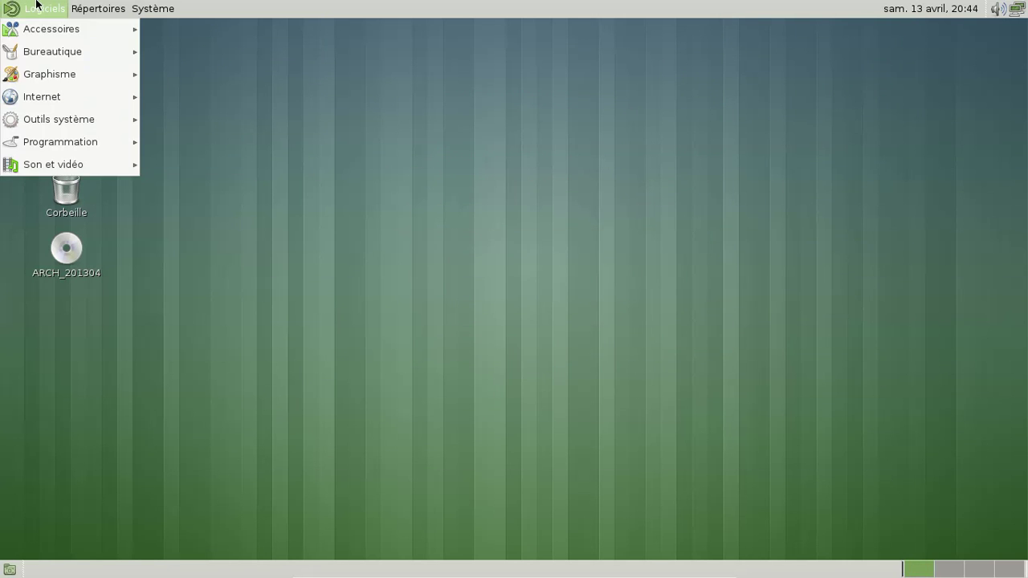
{"action": "mouse_move", "coordinate": [56, 150]}
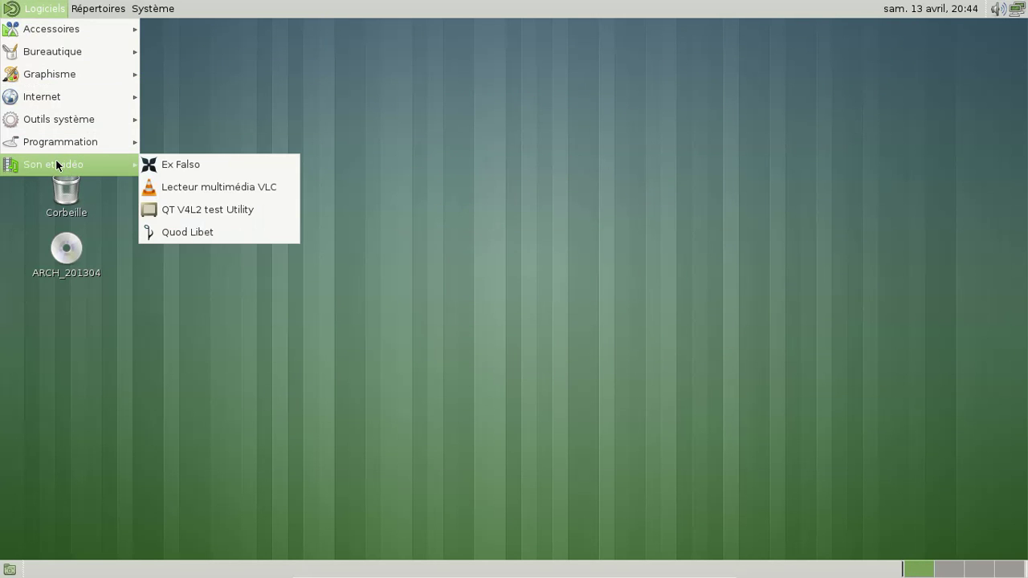
{"action": "mouse_move", "coordinate": [59, 118]}
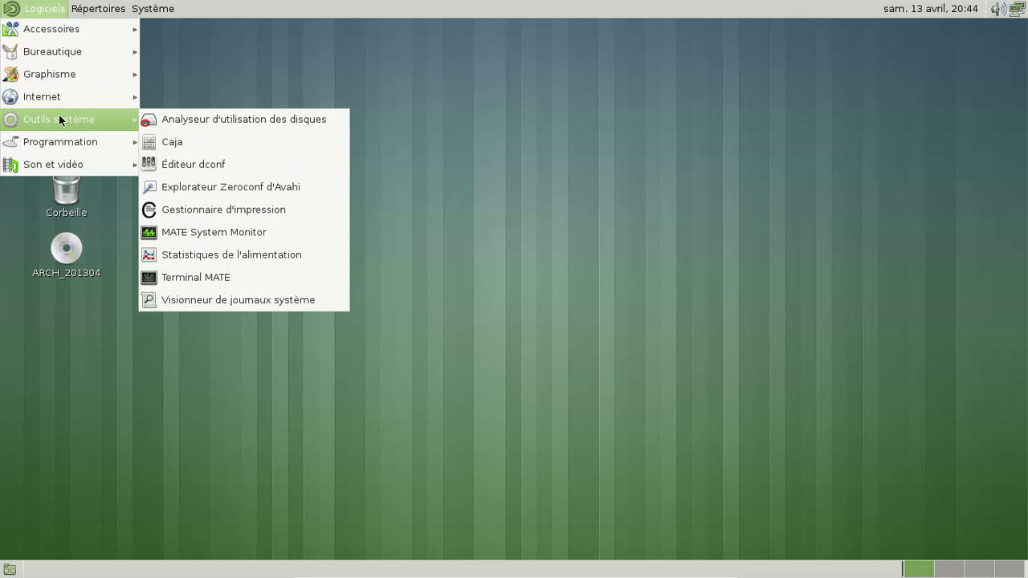
{"action": "mouse_move", "coordinate": [62, 98]}
{"action": "mouse_move", "coordinate": [62, 72]}
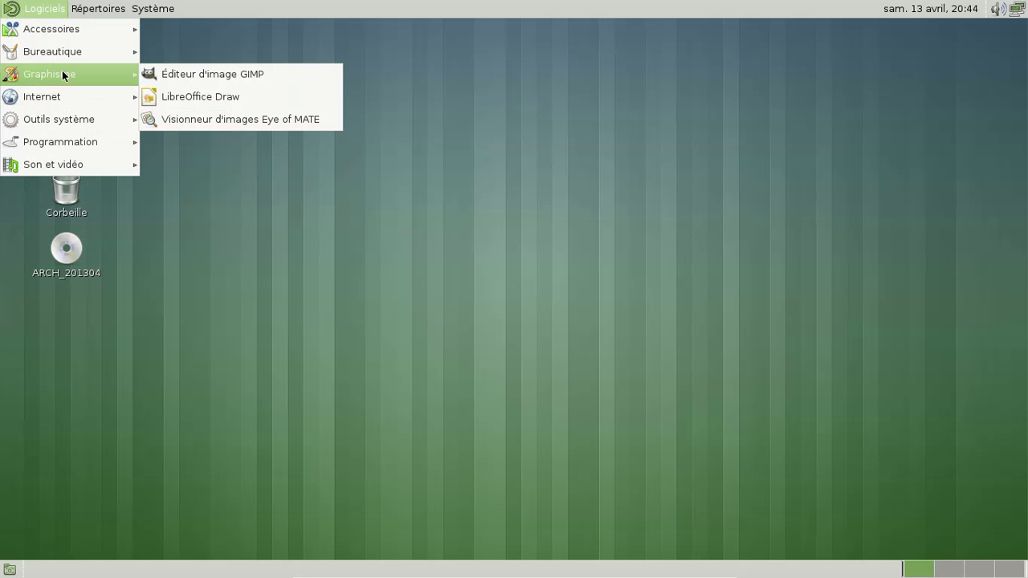
{"action": "mouse_move", "coordinate": [80, 31]}
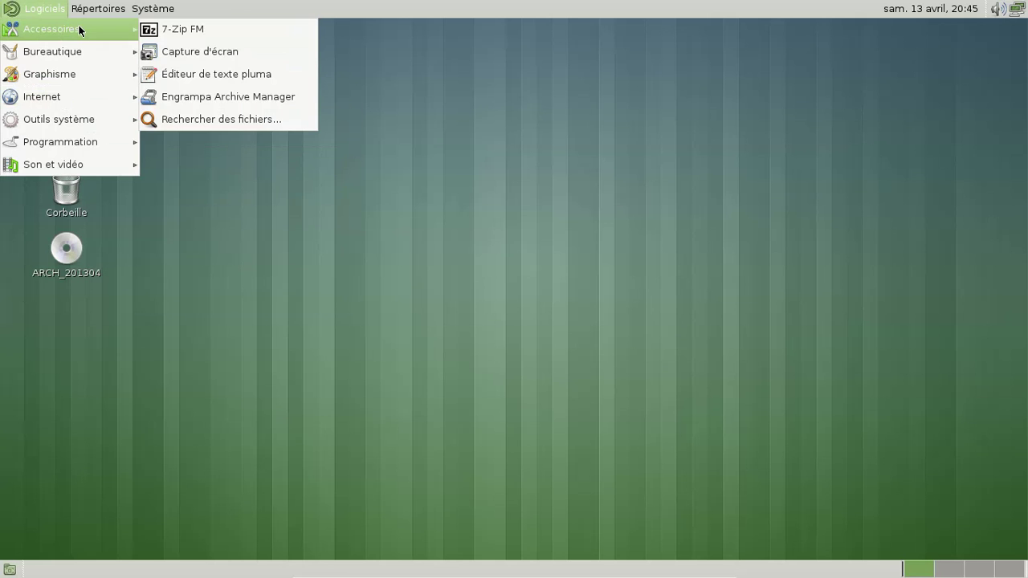
{"action": "mouse_move", "coordinate": [175, 8]}
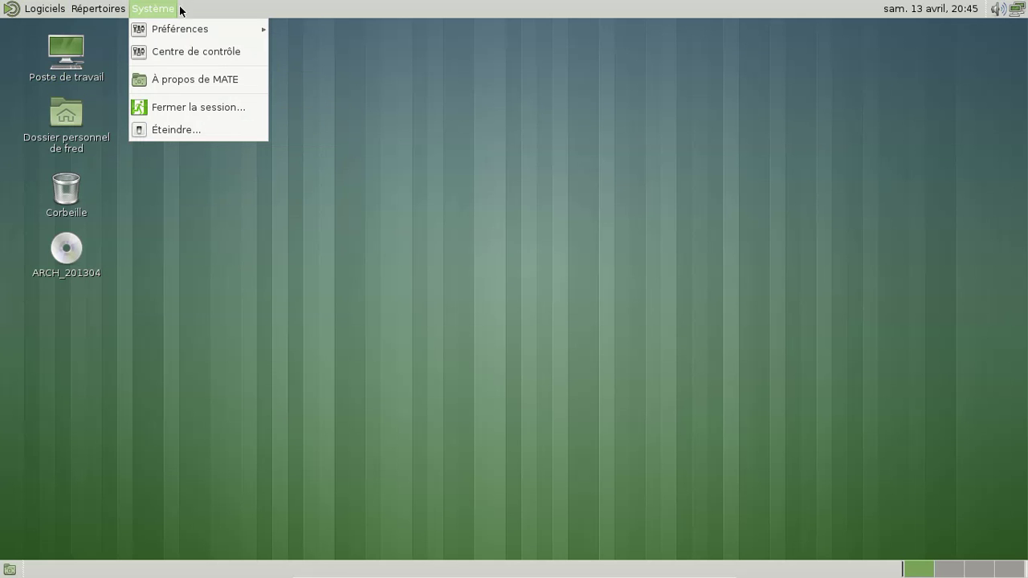